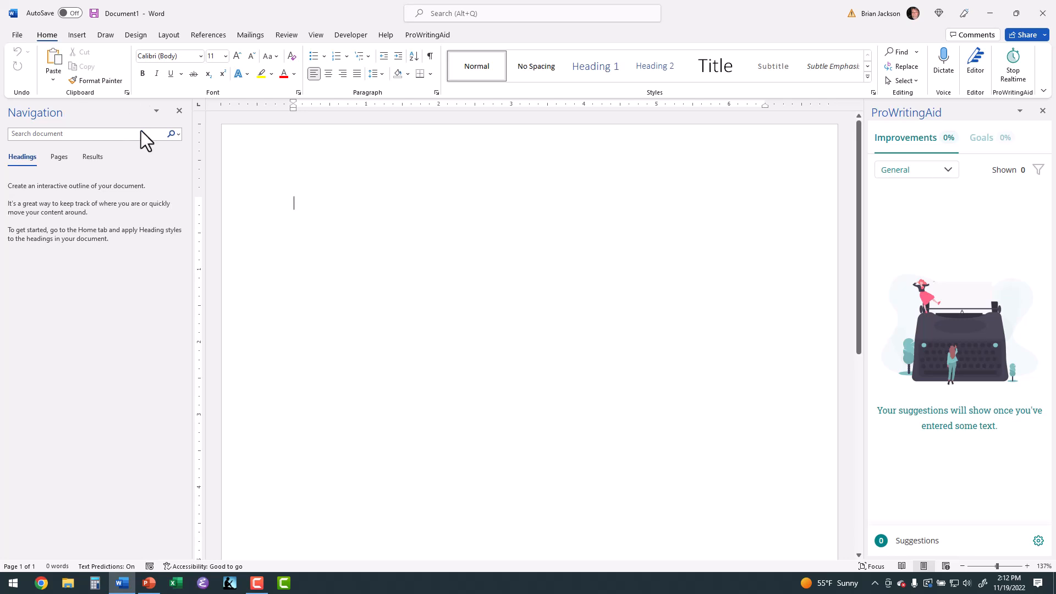
Collapse the ribbon to show tabs only, display the Home commands temporarily, and restore the ribbon to always shown
{"action": "left_click", "coordinate": [1043, 91]}
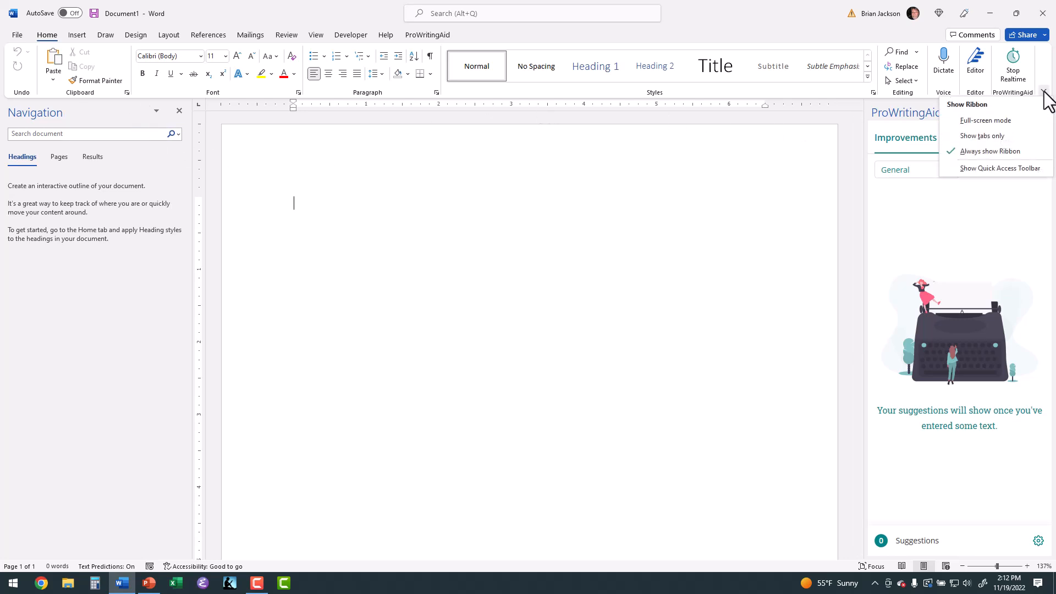
{"action": "left_click", "coordinate": [998, 131]}
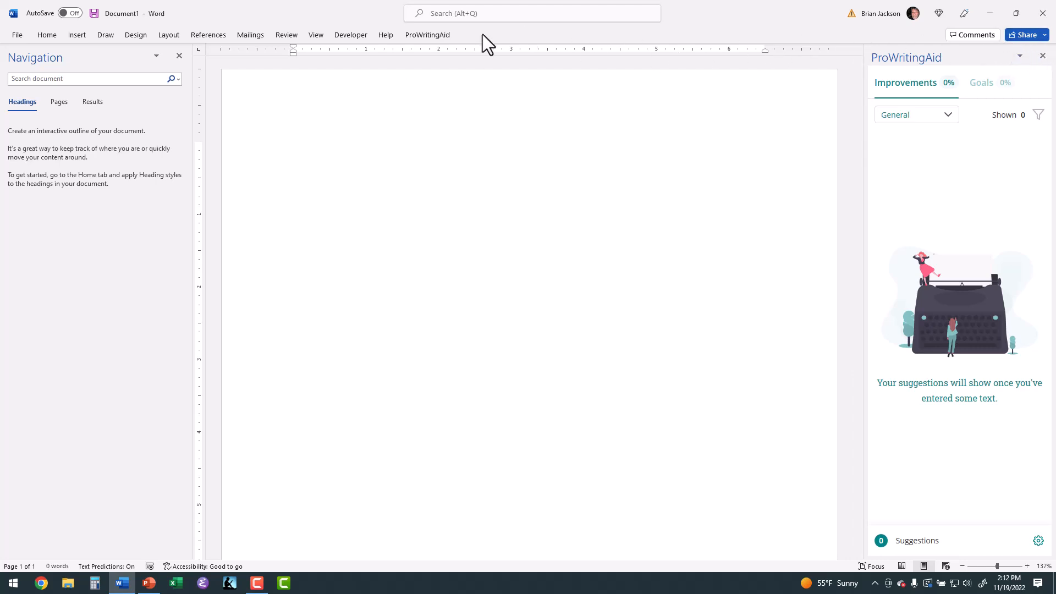
{"action": "left_click", "coordinate": [49, 34]}
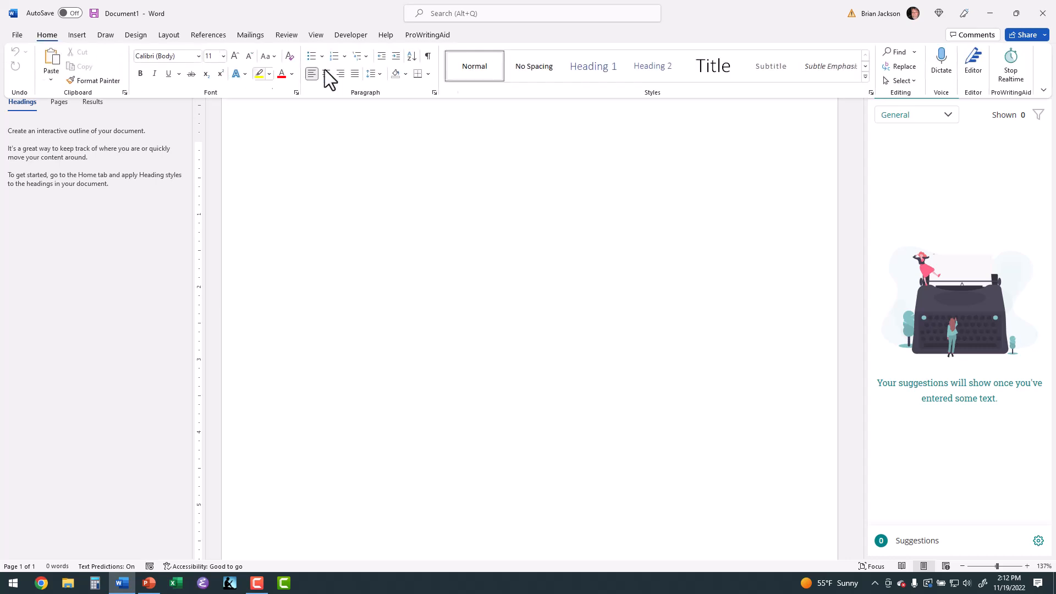
{"action": "left_click", "coordinate": [1043, 92]}
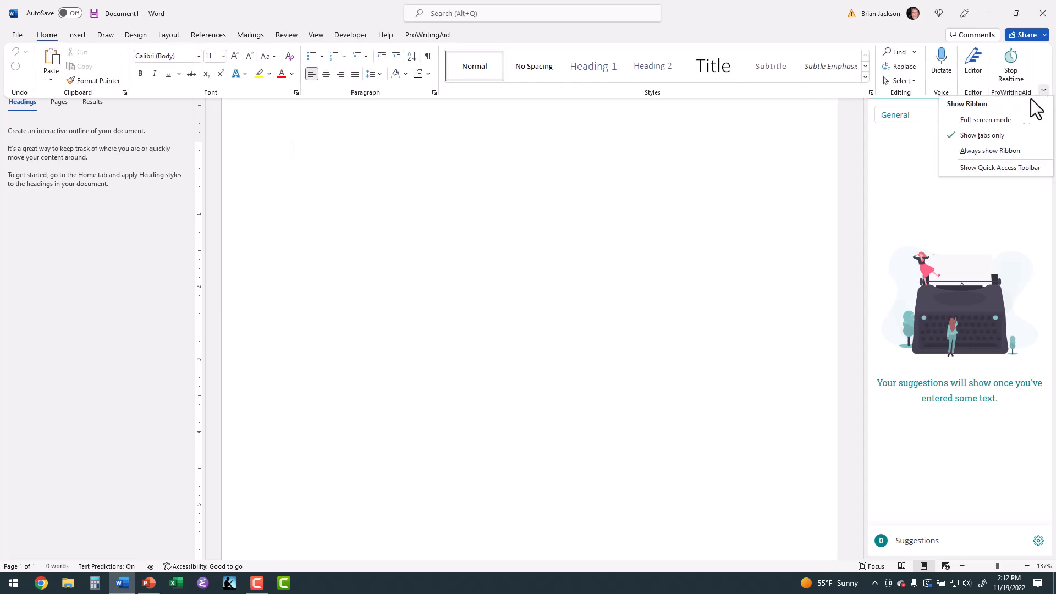
{"action": "left_click", "coordinate": [994, 150]}
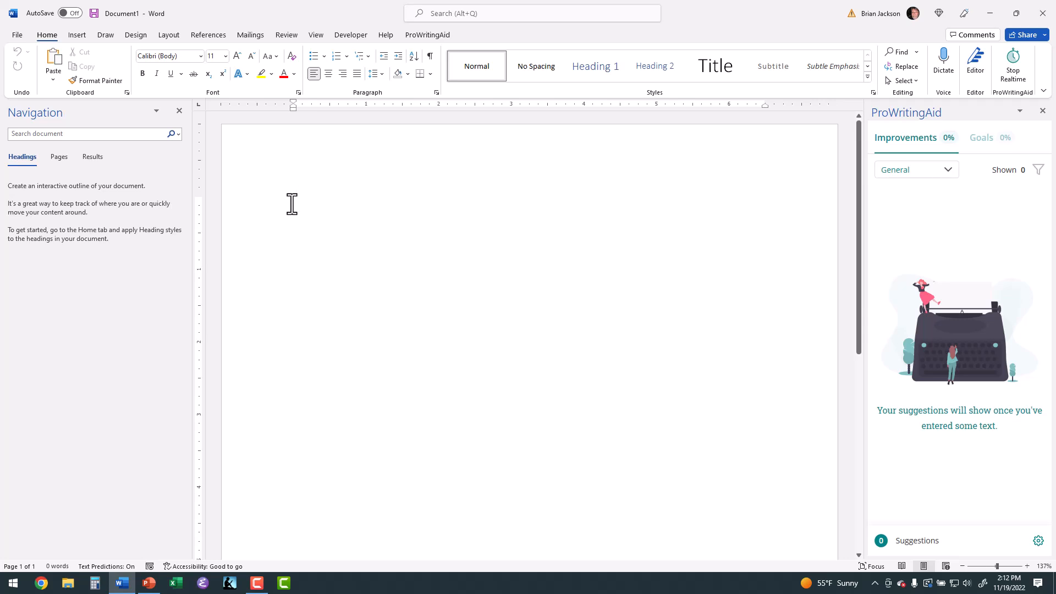
Enter the sentence "This is text." in the blank document
{"action": "type", "text": "T"}
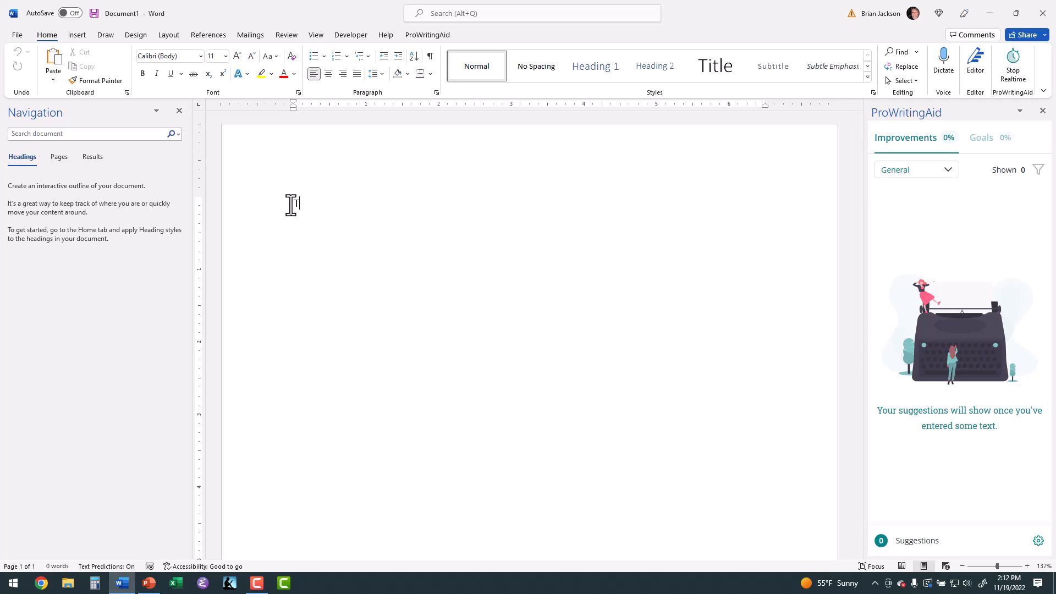
{"action": "type", "text": "his is text."}
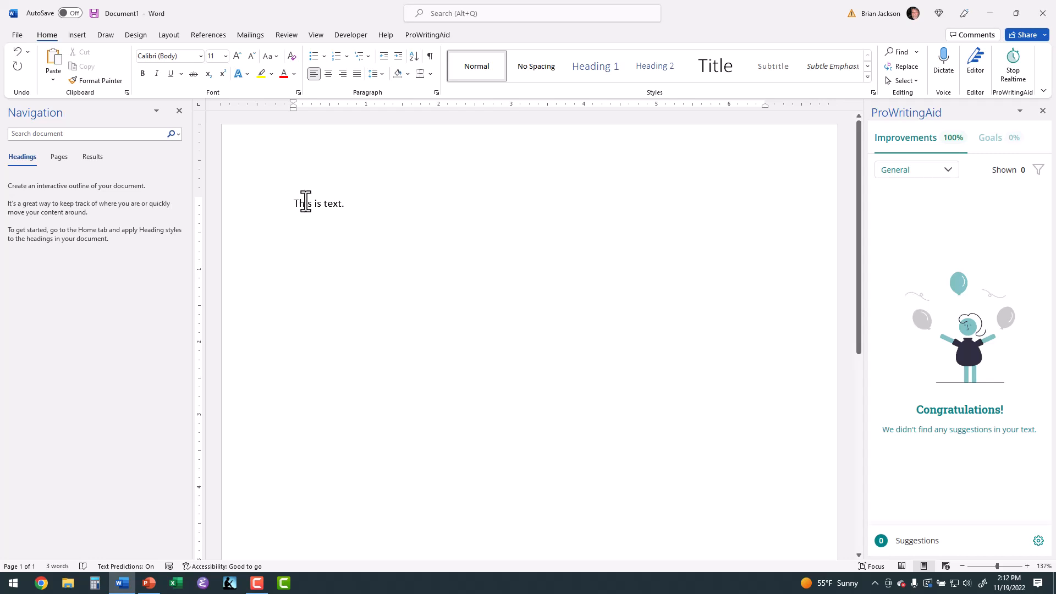
Format the sentence directly in Arial at 12 pt
{"action": "triple_click", "coordinate": [325, 203]}
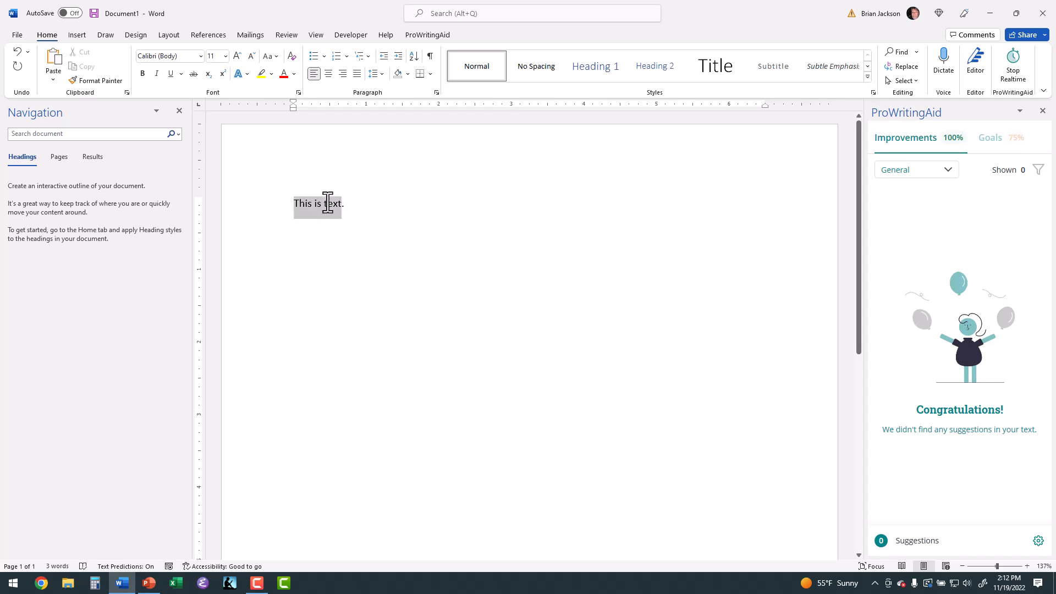
{"action": "left_click", "coordinate": [201, 55]}
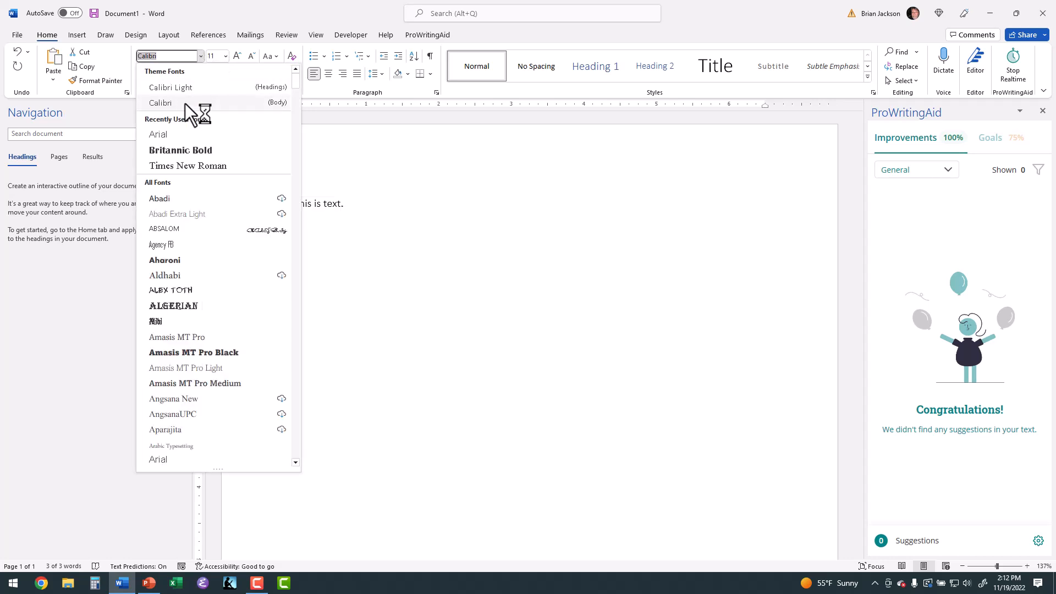
{"action": "left_click", "coordinate": [176, 132]}
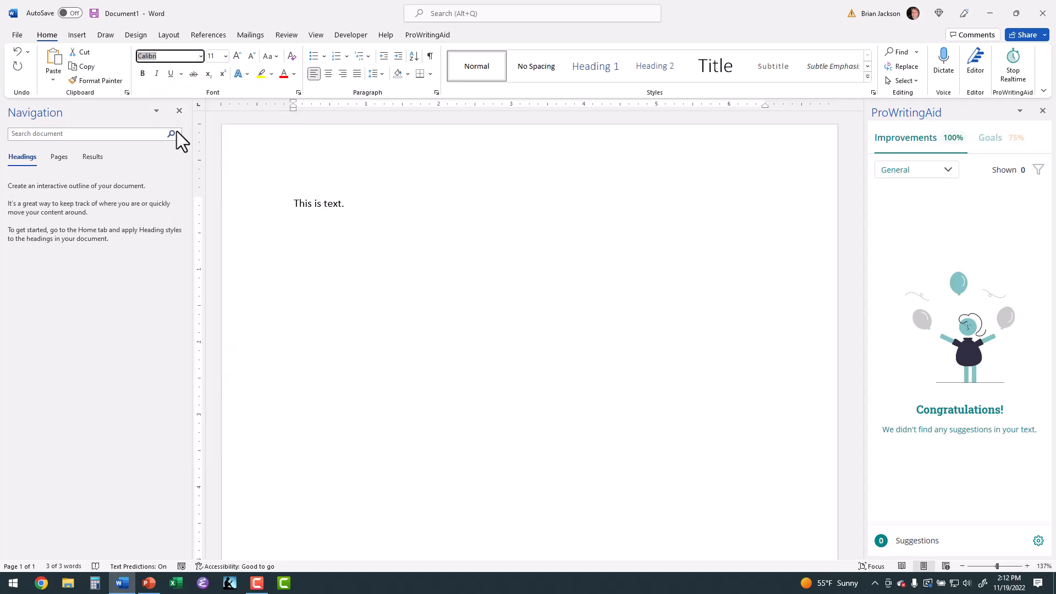
{"action": "left_click", "coordinate": [225, 56]}
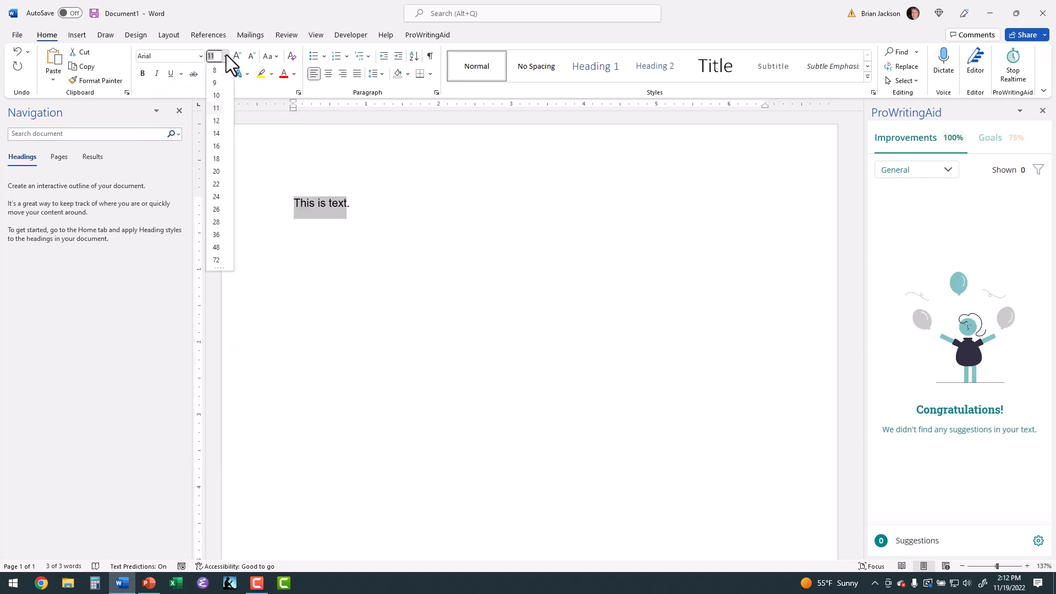
{"action": "left_click", "coordinate": [216, 121]}
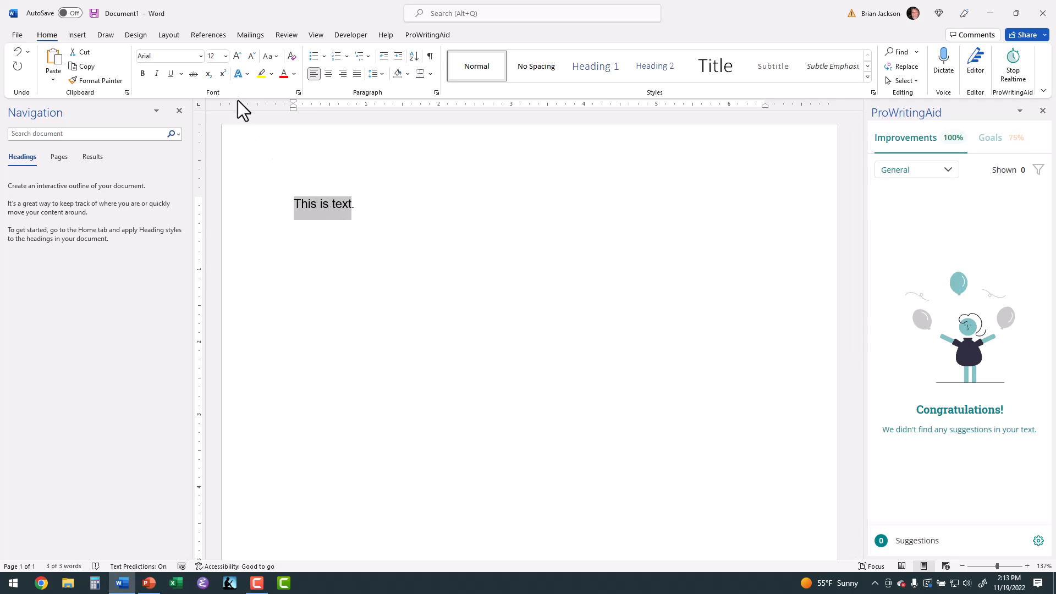
Apply a light green theme font color to the sentence and try center and left paragraph alignment
{"action": "left_click", "coordinate": [294, 72]}
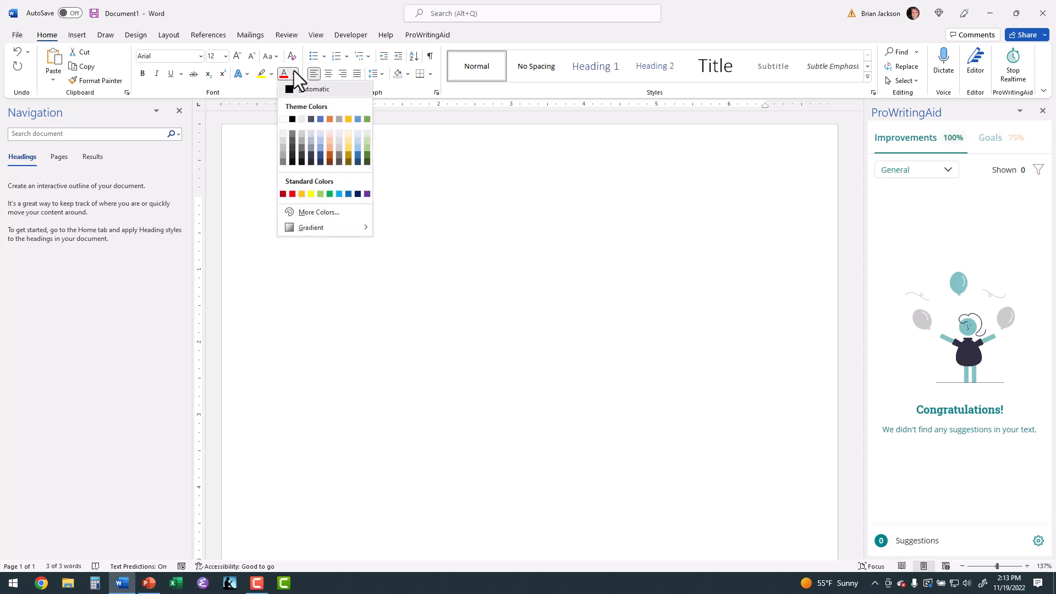
{"action": "left_click", "coordinate": [365, 151]}
{"action": "left_click", "coordinate": [375, 206]}
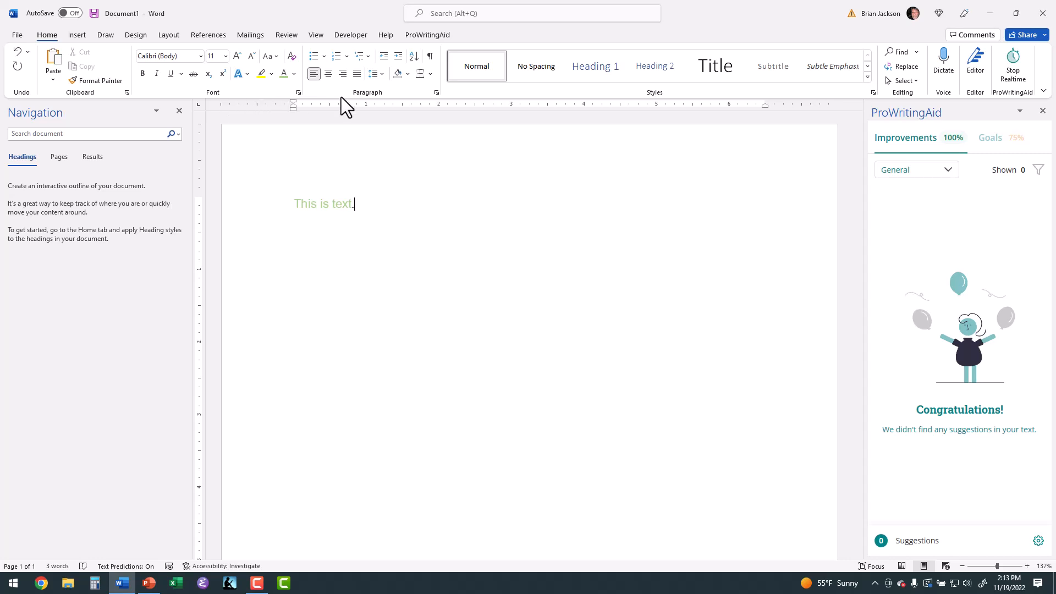
{"action": "left_click", "coordinate": [326, 74]}
{"action": "left_click", "coordinate": [317, 77]}
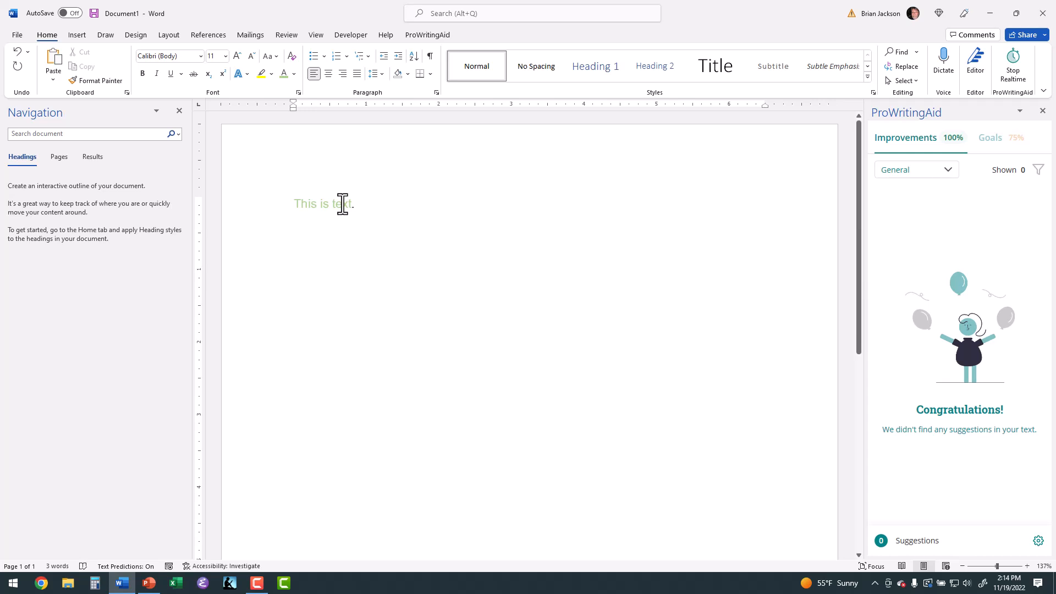
Undo the alignment, color, font size and font changes made directly to the sentence
{"action": "left_click", "coordinate": [21, 58]}
{"action": "left_click", "coordinate": [21, 58]}
{"action": "left_click", "coordinate": [21, 58]}
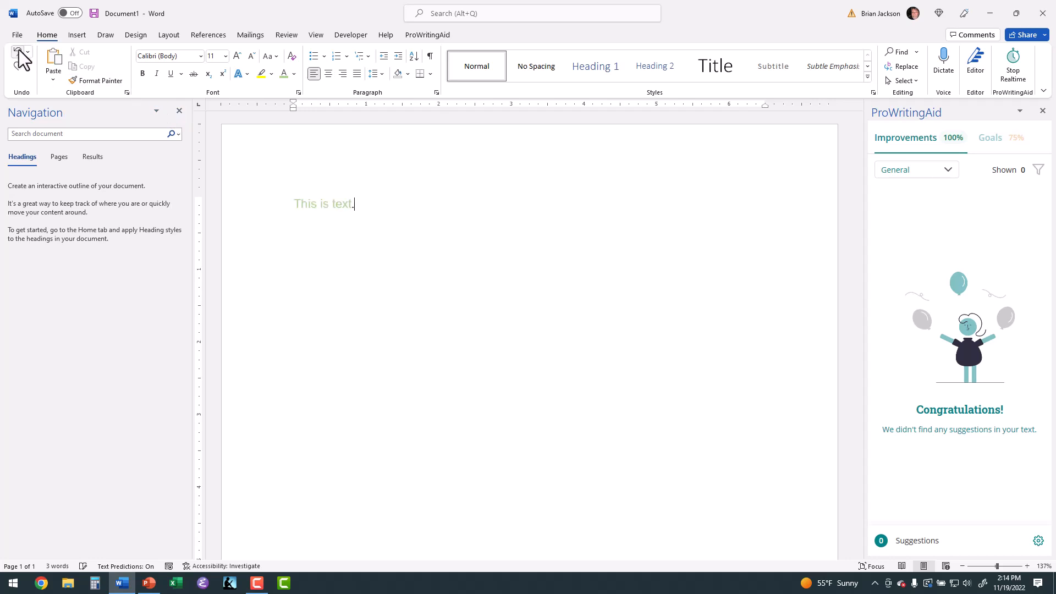
{"action": "left_click", "coordinate": [21, 58]}
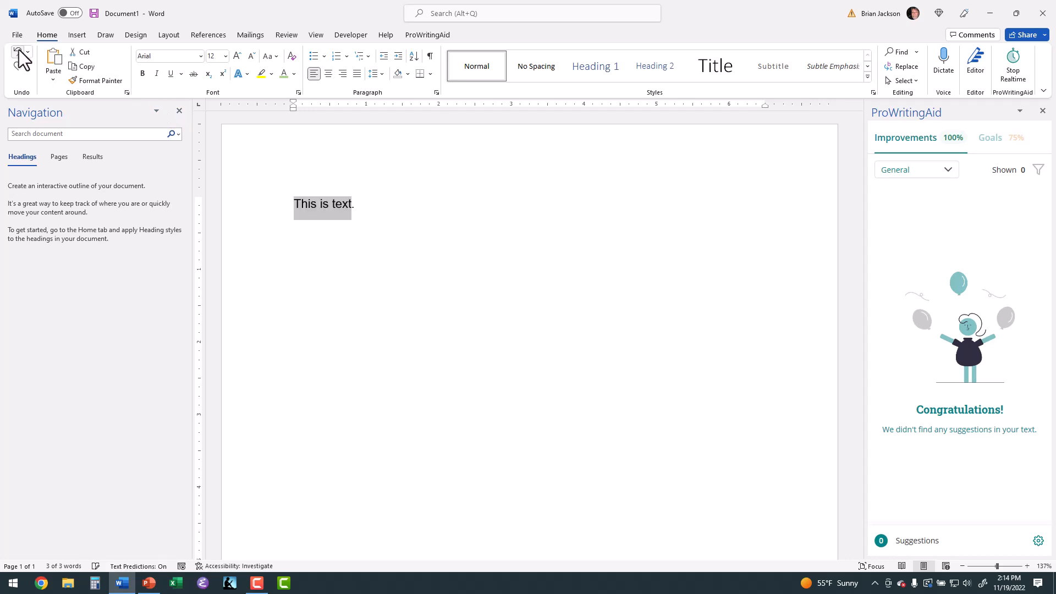
{"action": "left_click", "coordinate": [334, 201]}
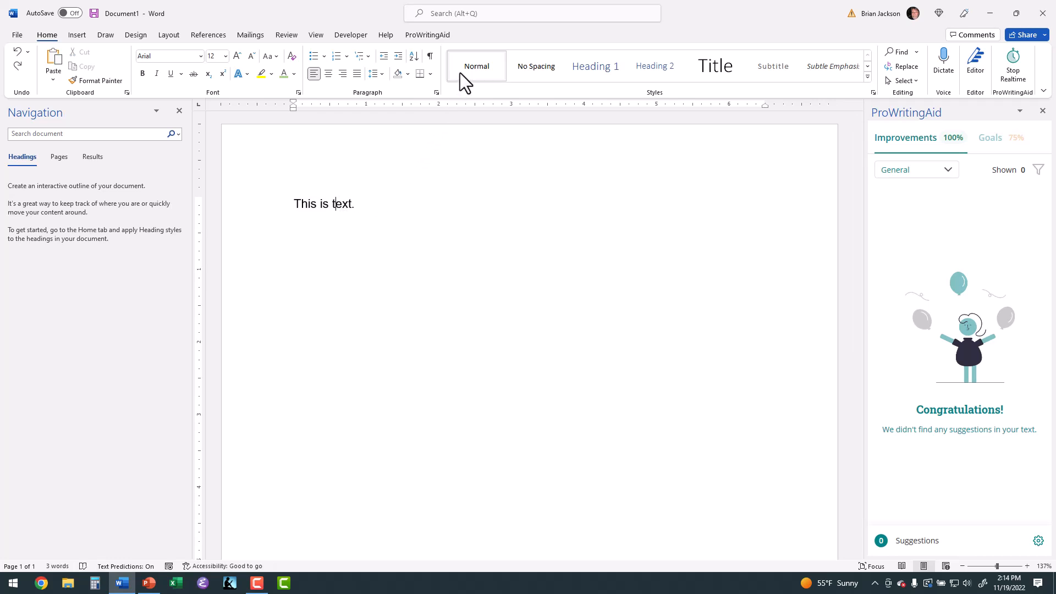
{"action": "left_click", "coordinate": [15, 53]}
{"action": "left_click", "coordinate": [16, 53]}
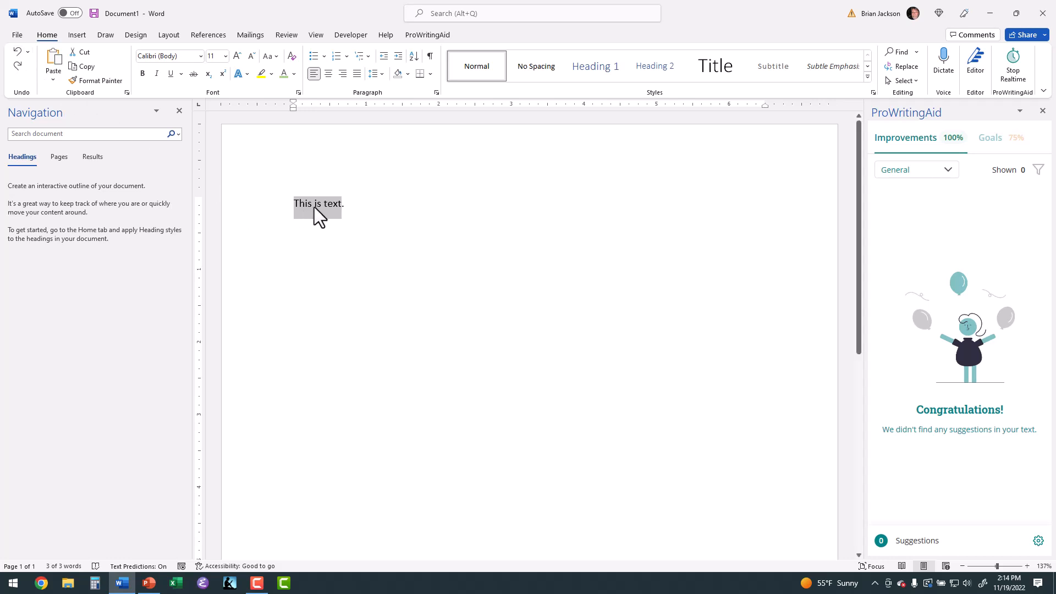
Modify the Normal style to use Times New Roman at 12 pt
{"action": "left_click", "coordinate": [332, 201]}
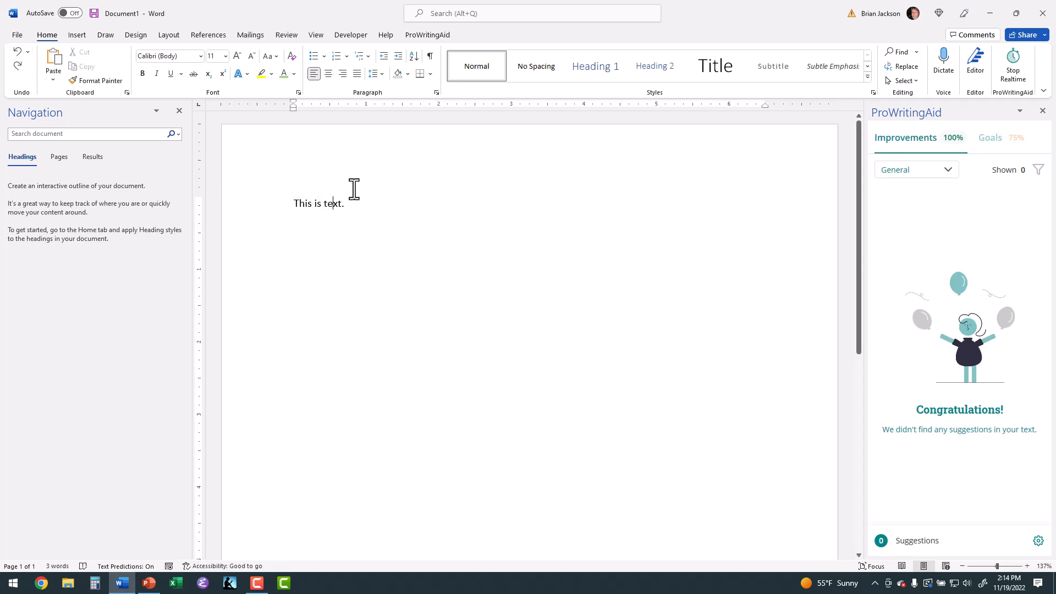
{"action": "right_click", "coordinate": [470, 67]}
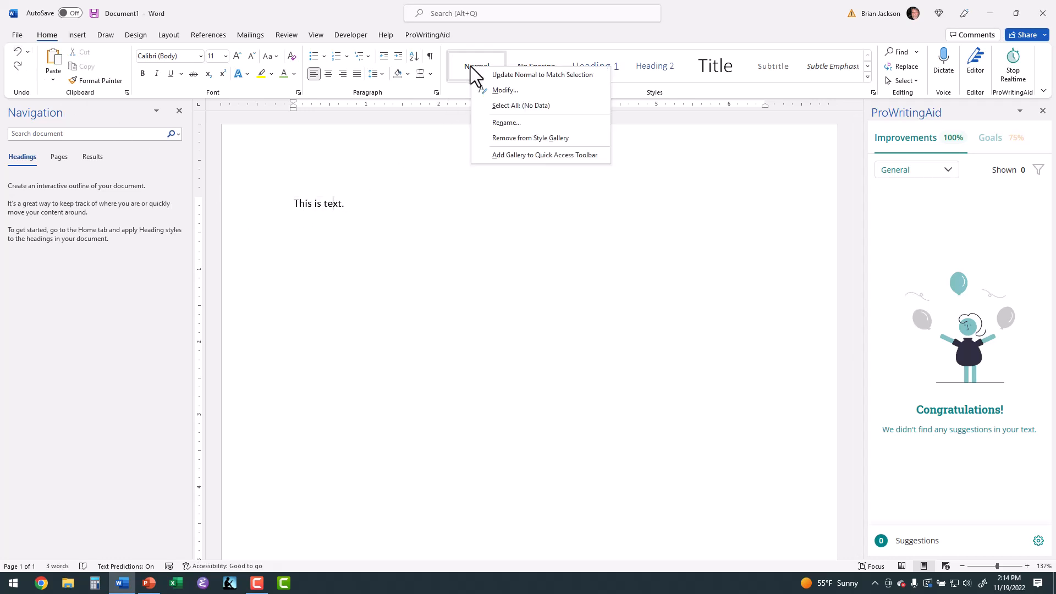
{"action": "left_click", "coordinate": [501, 90]}
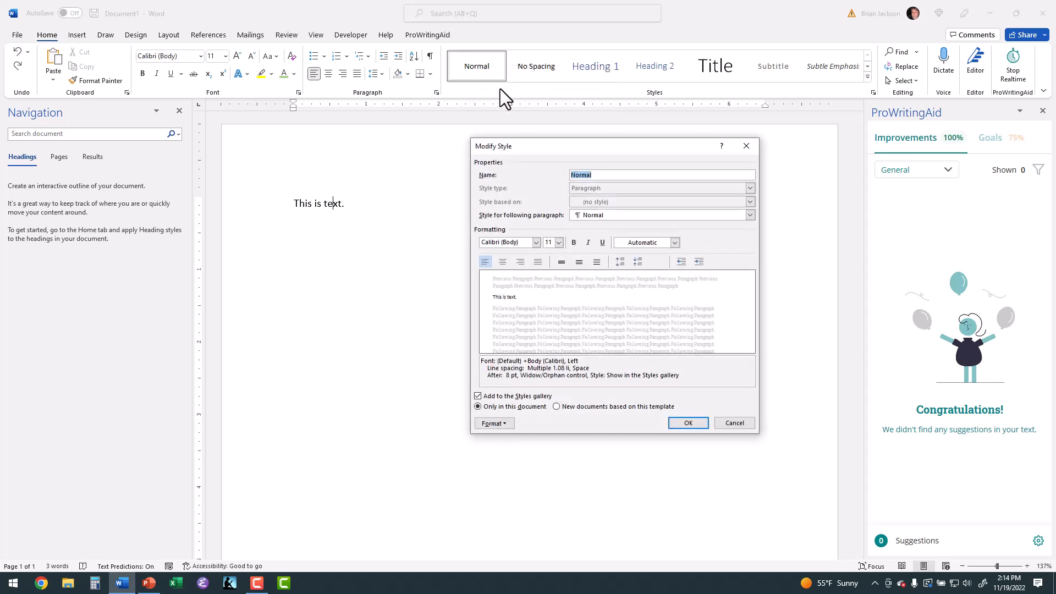
{"action": "left_click_drag", "start_coordinate": [546, 150], "coordinate": [480, 160]}
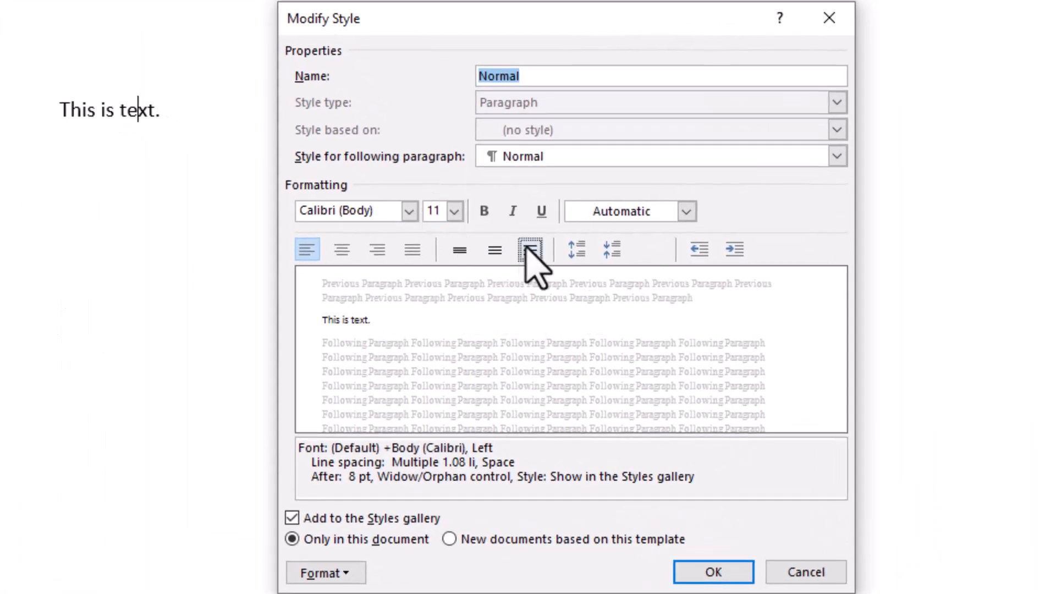
{"action": "left_click", "coordinate": [542, 212]}
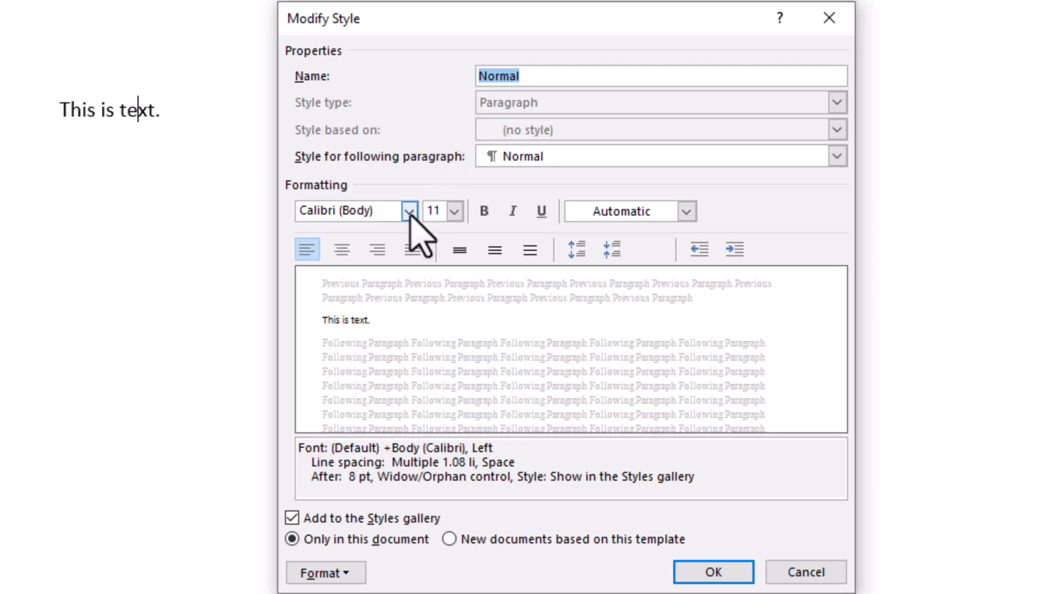
{"action": "left_click", "coordinate": [459, 257]}
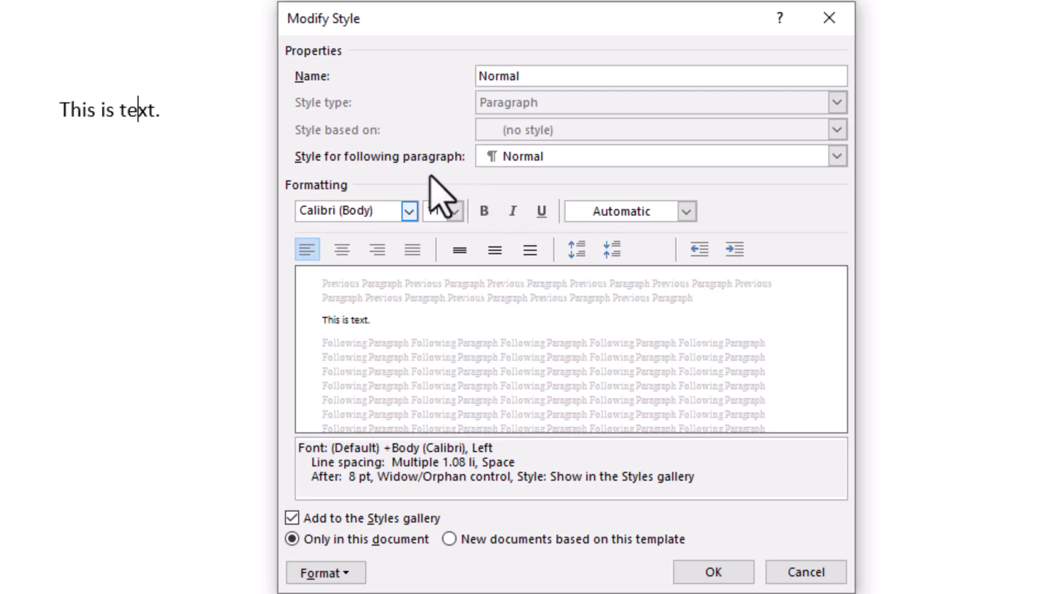
{"action": "left_click", "coordinate": [410, 212]}
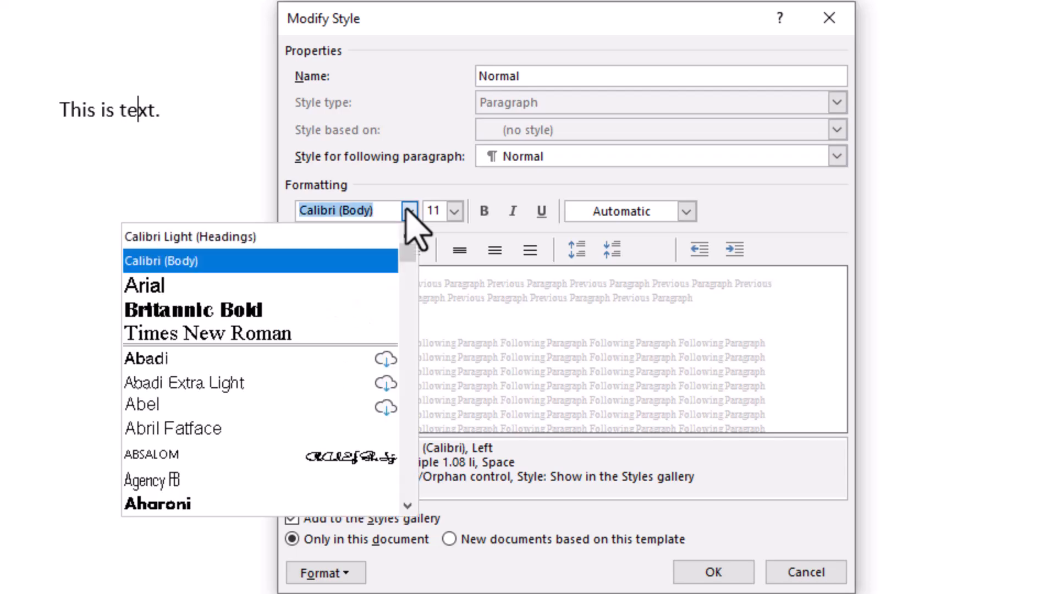
{"action": "left_click", "coordinate": [346, 335]}
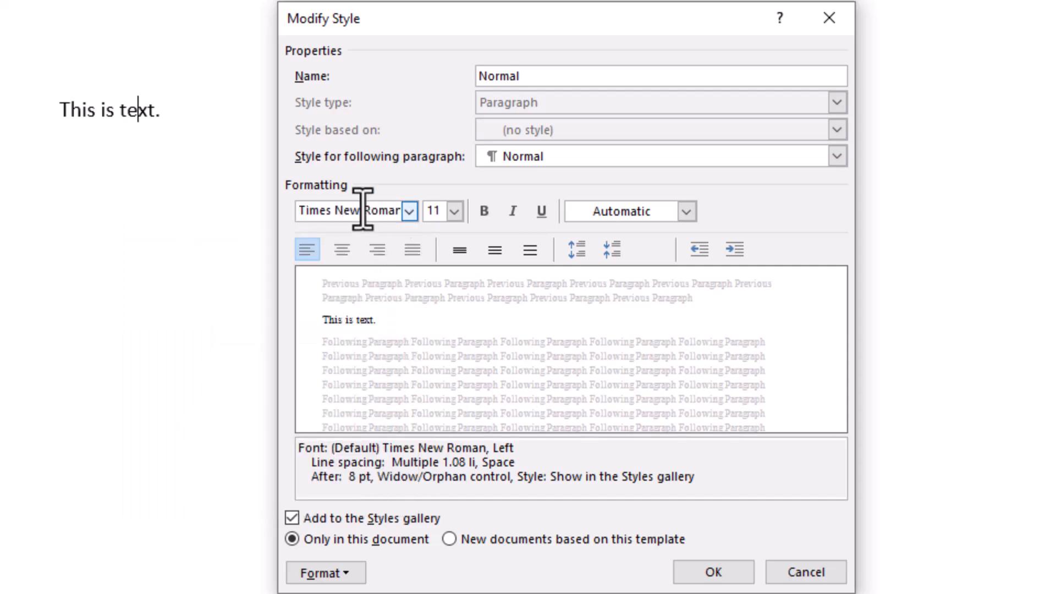
{"action": "left_click", "coordinate": [454, 212]}
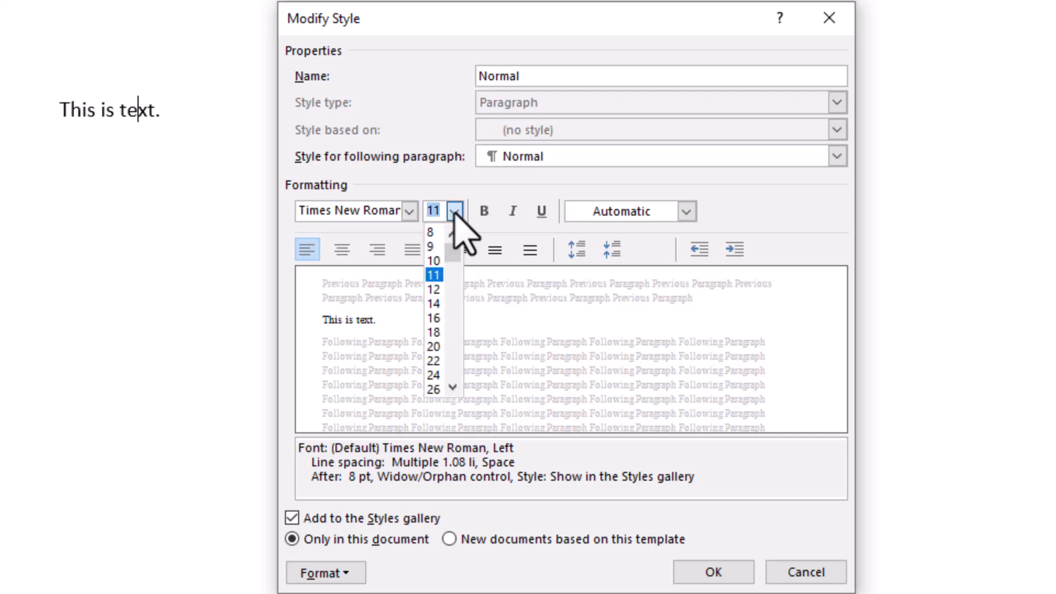
{"action": "left_click", "coordinate": [434, 289]}
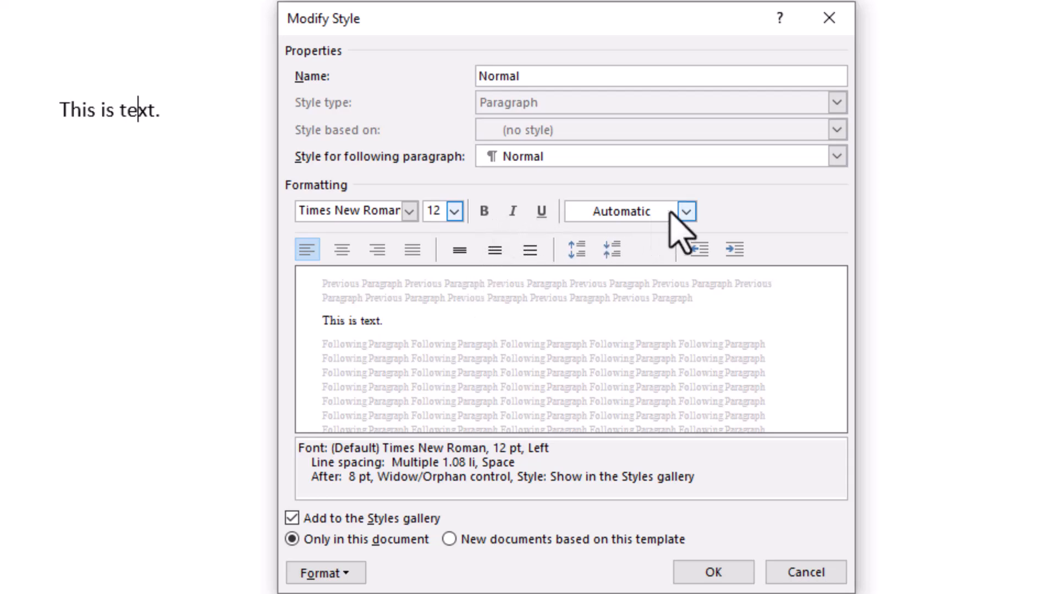
{"action": "left_click", "coordinate": [686, 213]}
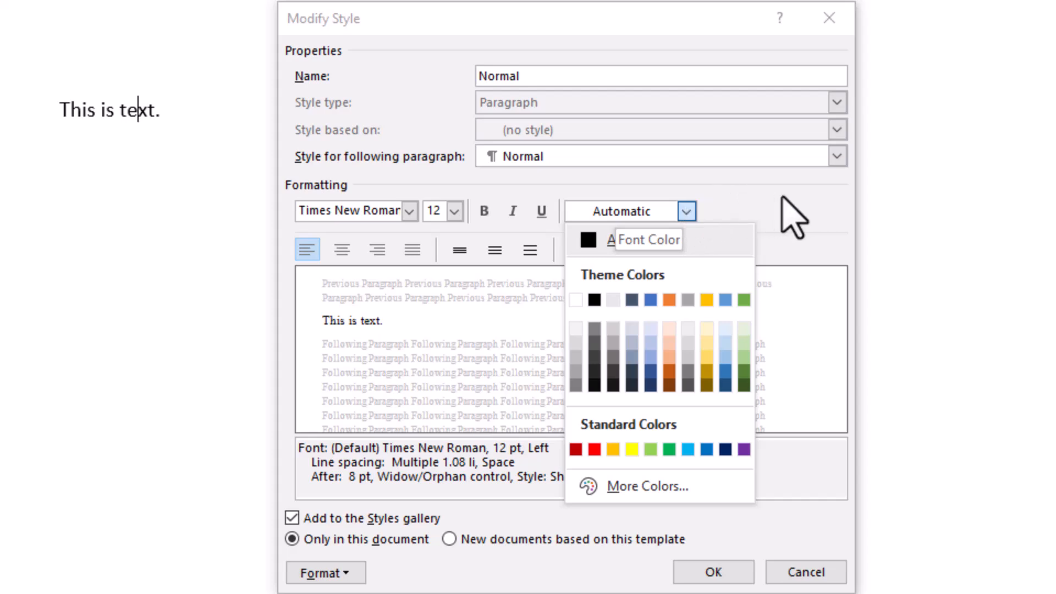
{"action": "left_click", "coordinate": [797, 213]}
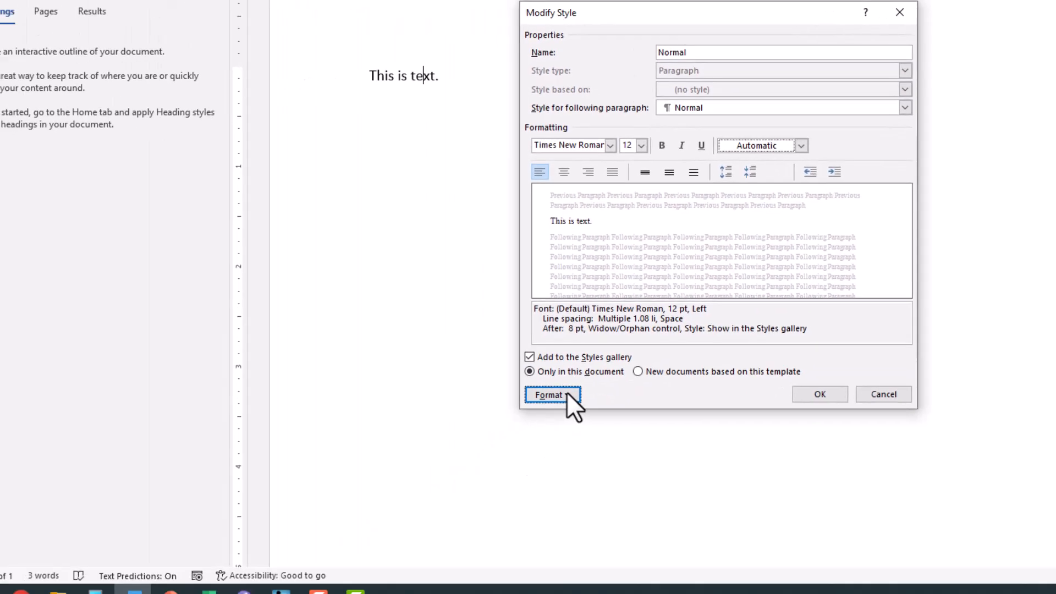
Give the Normal style's paragraph format a special first line indent of 0.3"
{"action": "left_click", "coordinate": [567, 394]}
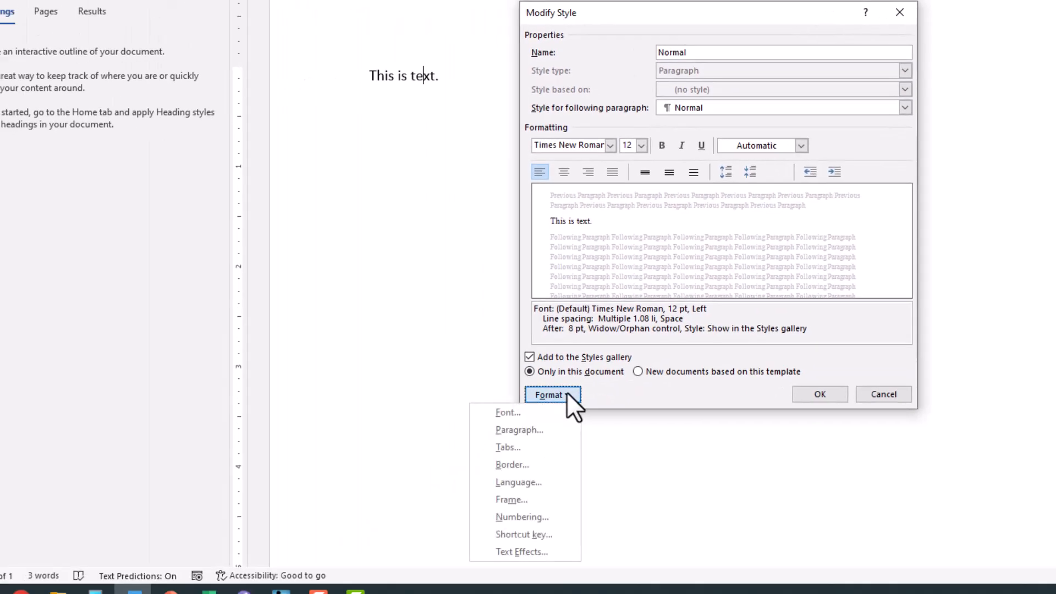
{"action": "left_click", "coordinate": [543, 430]}
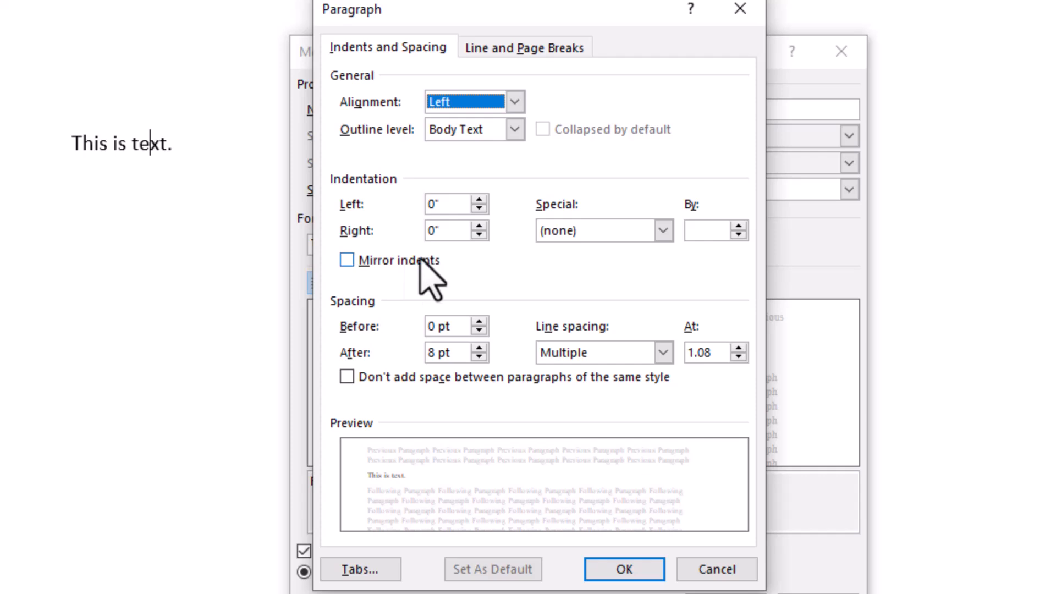
{"action": "left_click", "coordinate": [663, 231]}
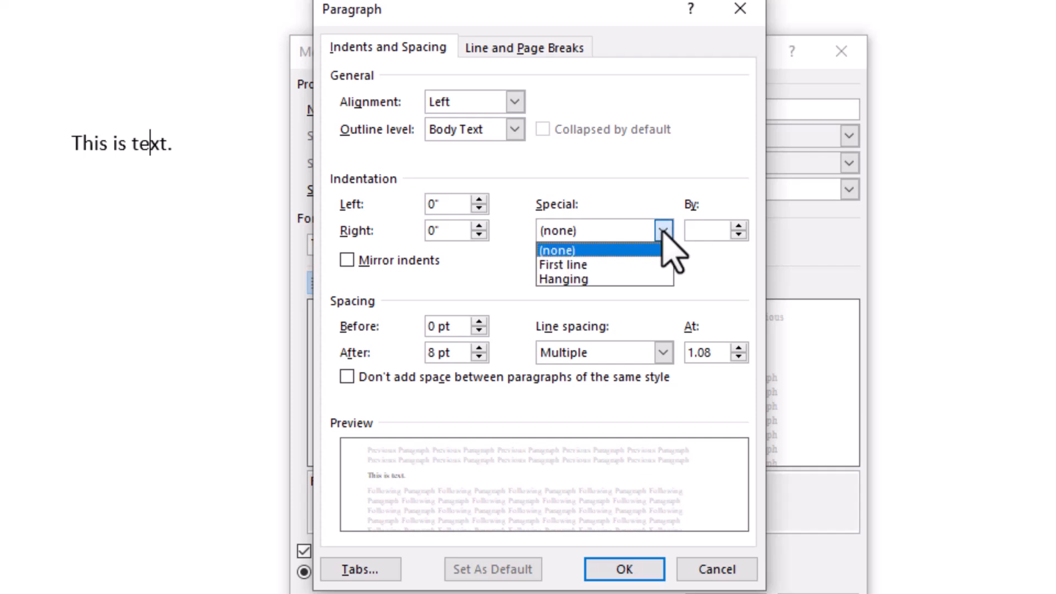
{"action": "left_click", "coordinate": [635, 264]}
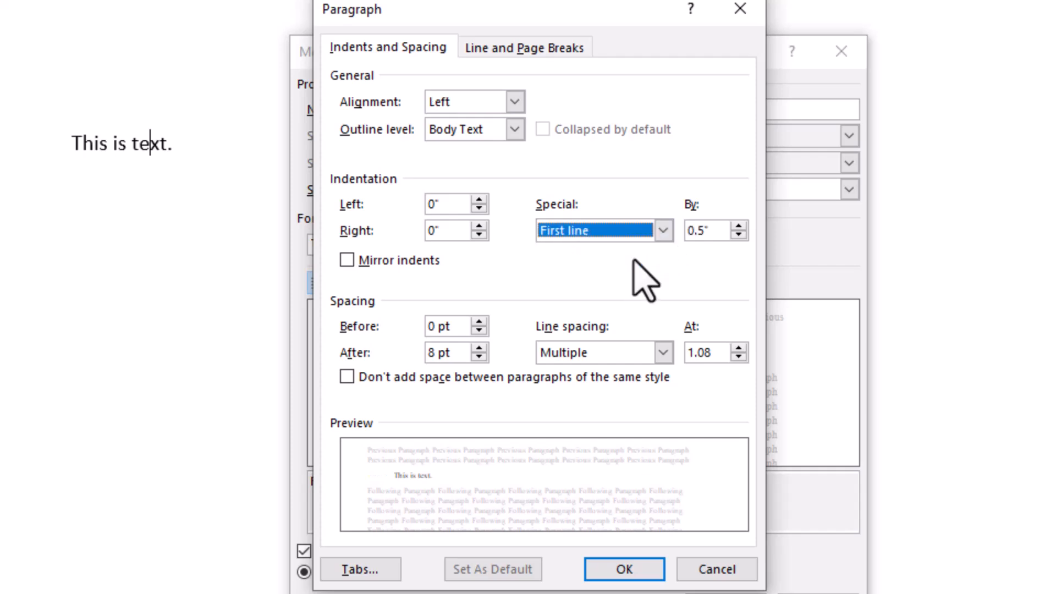
{"action": "left_click", "coordinate": [708, 231]}
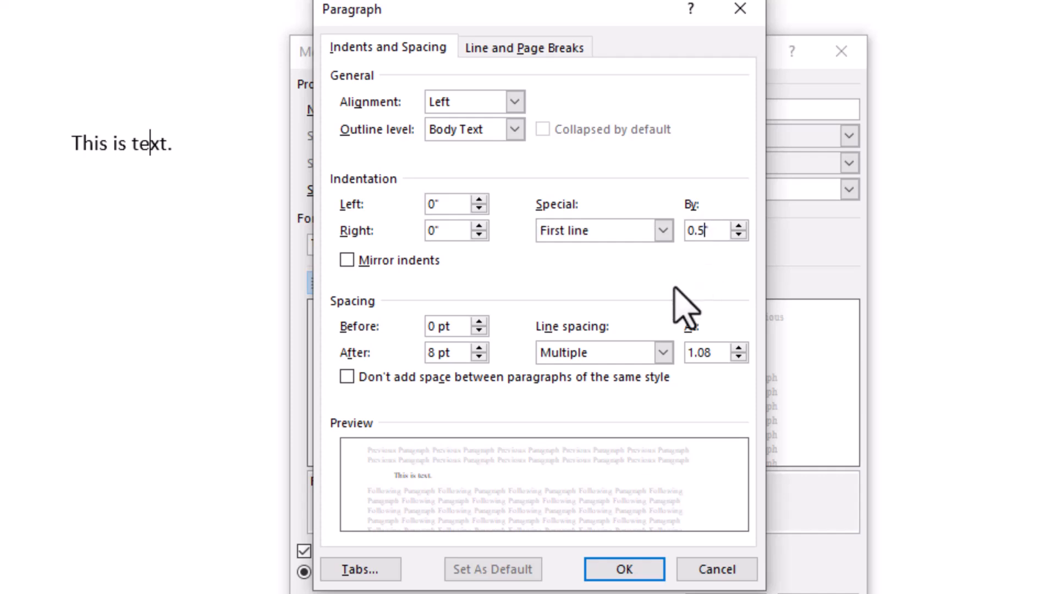
{"action": "key", "text": "BackSpace"}
{"action": "type", "text": "3"}
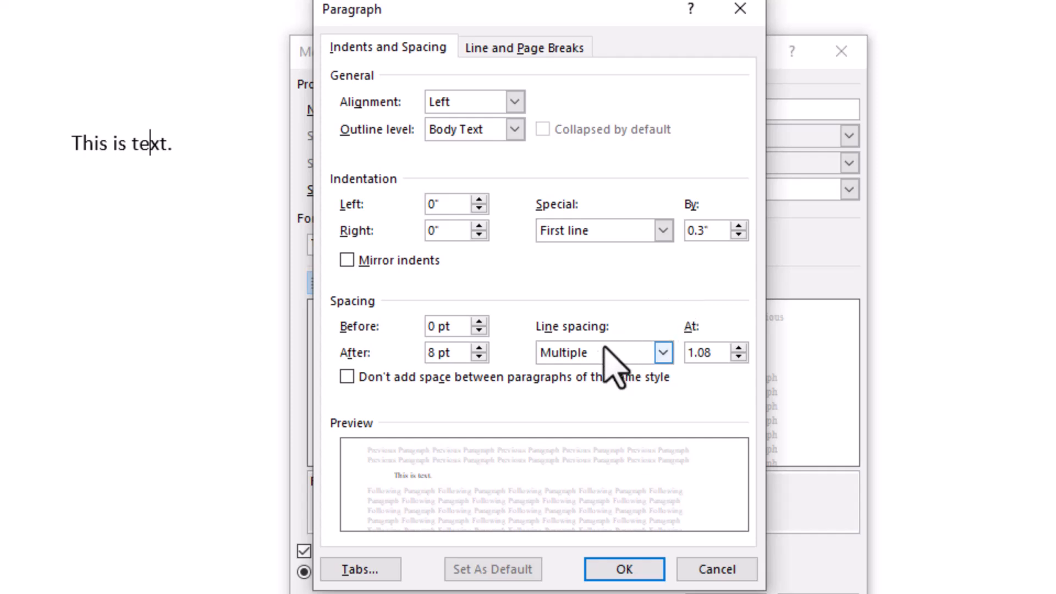
Set the Normal style's spacing after paragraphs to 0 pt and apply the style changes
{"action": "left_click", "coordinate": [479, 356]}
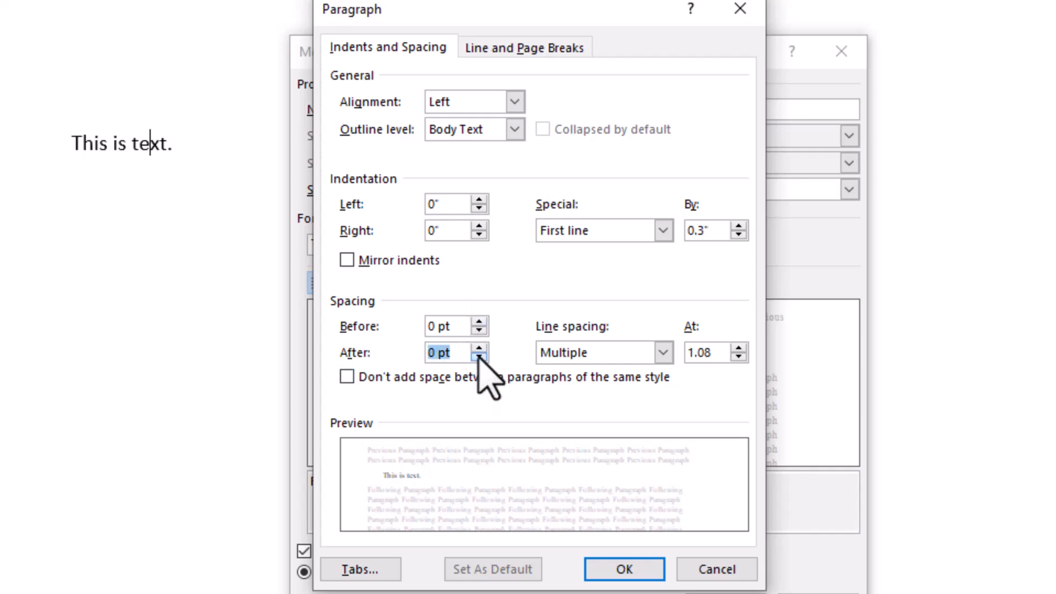
{"action": "left_click", "coordinate": [479, 357]}
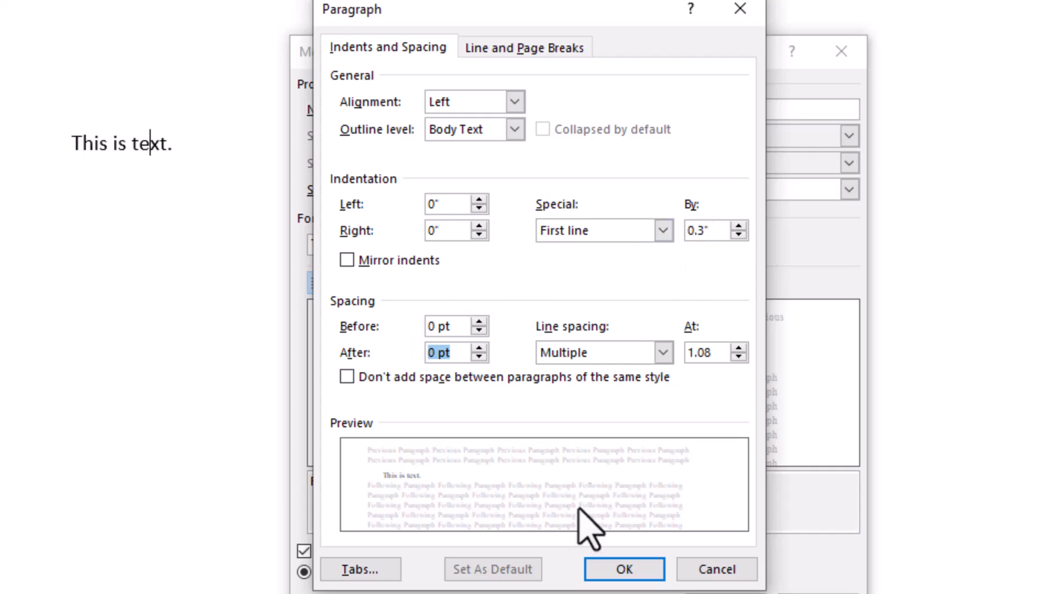
{"action": "left_click", "coordinate": [622, 566]}
{"action": "left_click", "coordinate": [715, 593]}
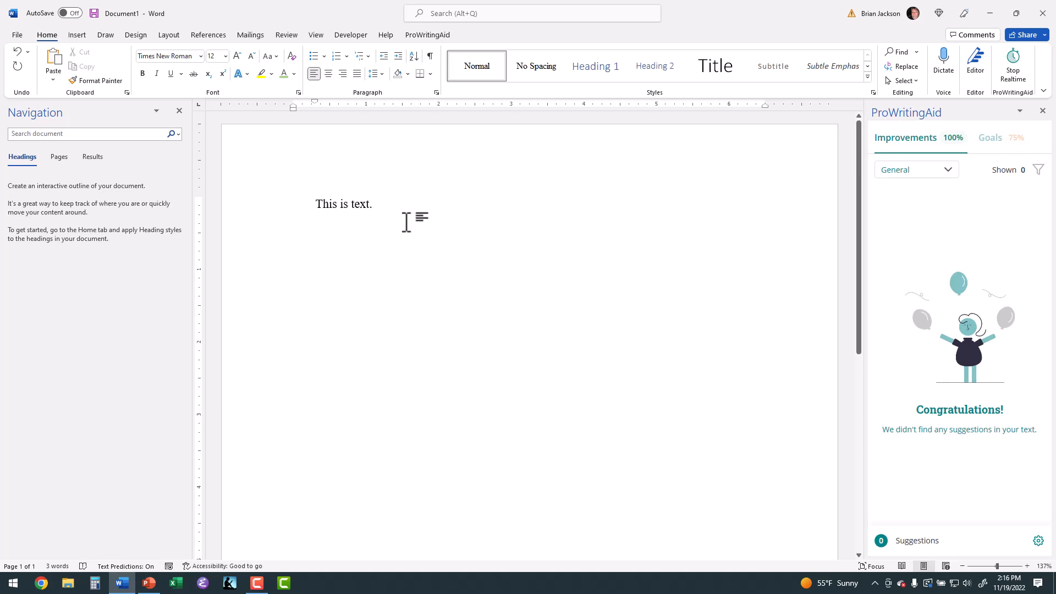
Extend the paragraph with the sentence "Let's make this paragraph longer by typing some text that wraps onto the next line."
{"action": "type", "text": "L"}
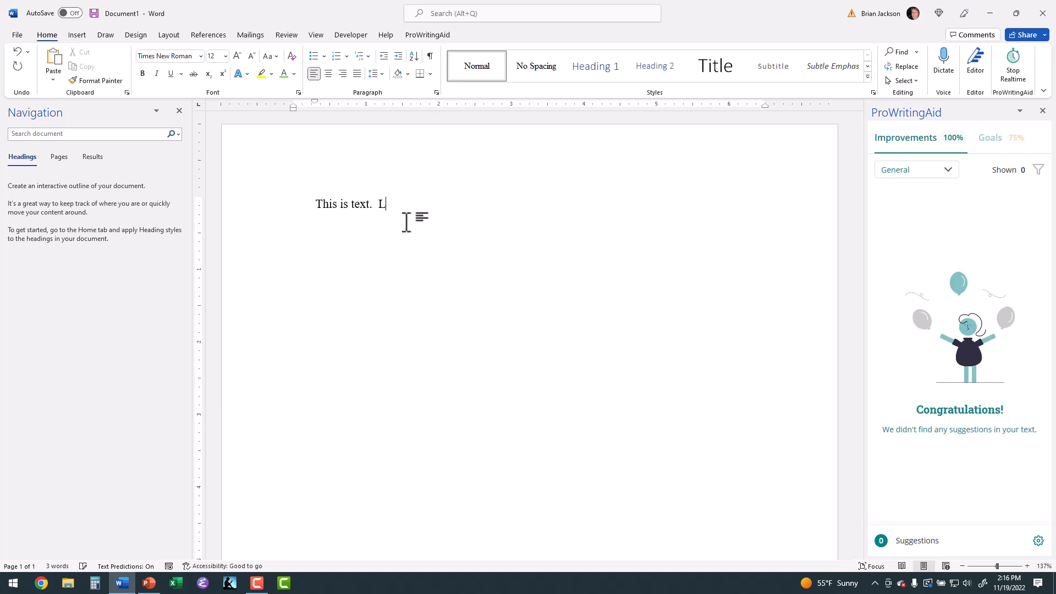
{"action": "type", "text": "et's make this paragraph"}
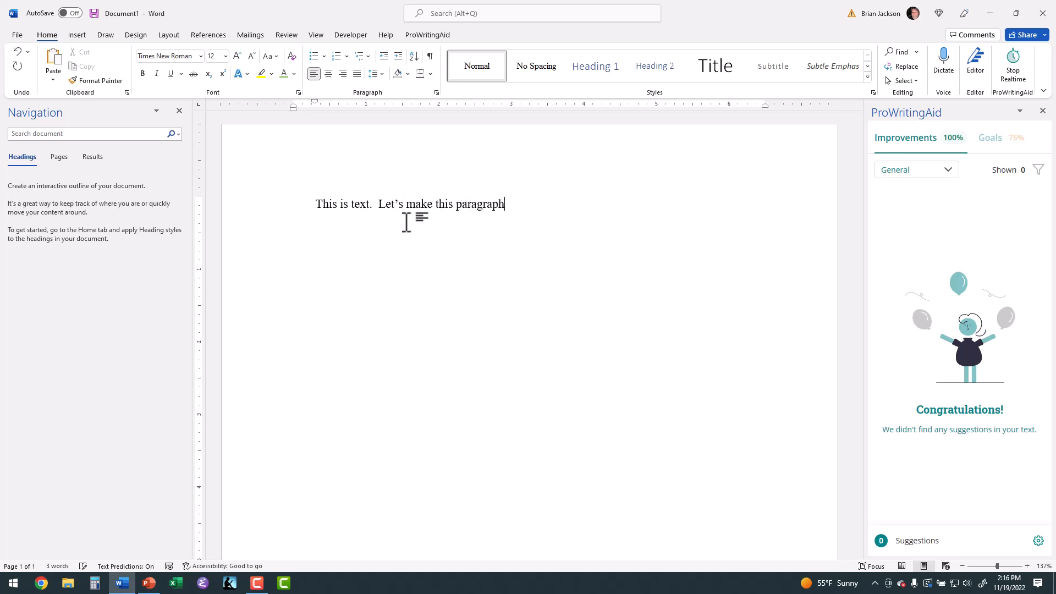
{"action": "type", "text": " longer by typing some t"}
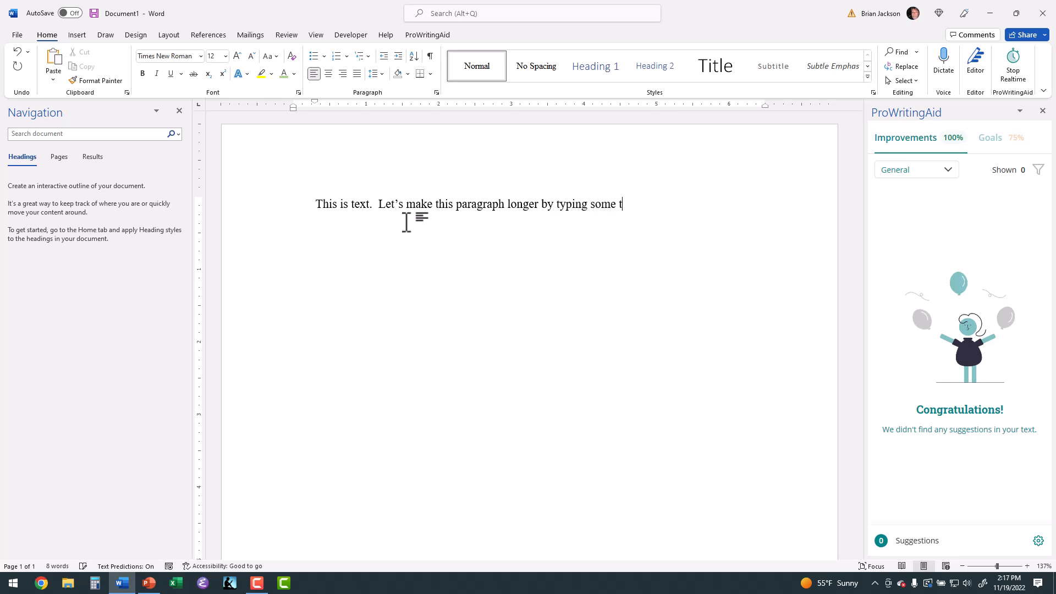
{"action": "type", "text": "ext that wra"}
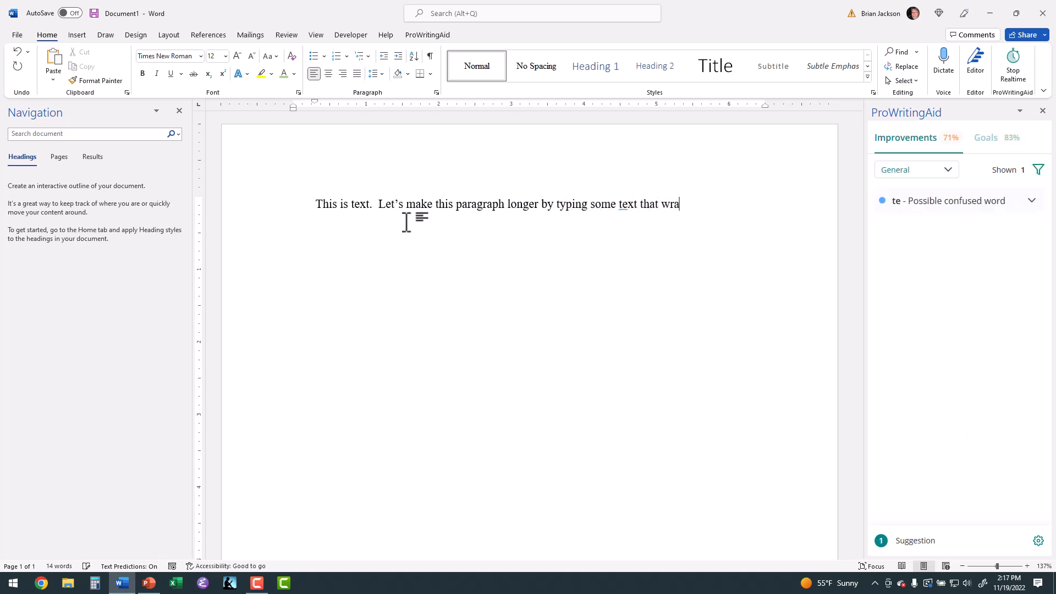
{"action": "type", "text": "ps onto the next line."}
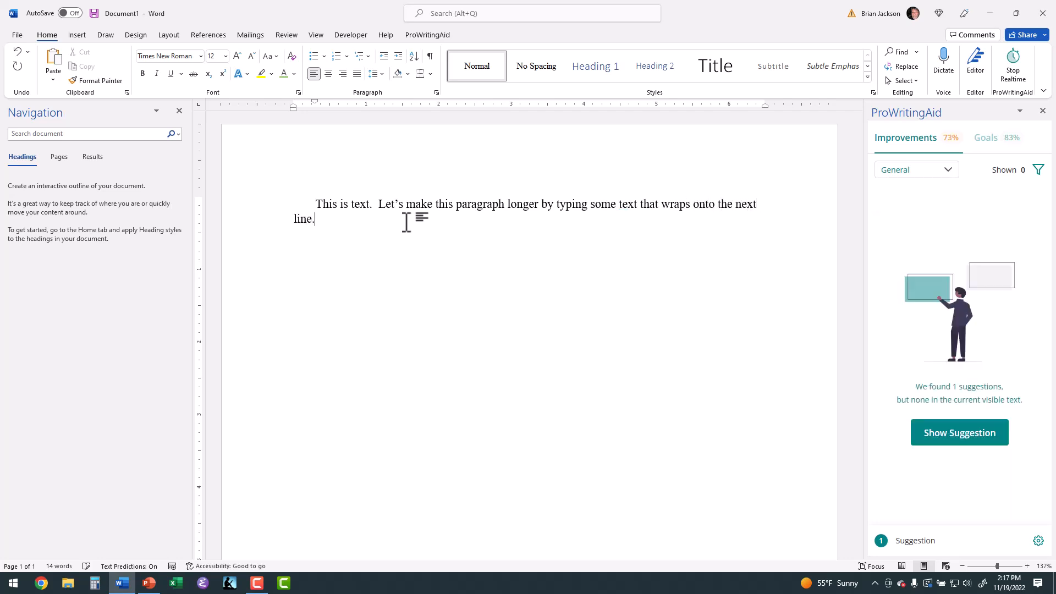
Copy the paragraph's text and paste it twice at its end to lengthen the paragraph
{"action": "triple_click", "coordinate": [421, 207]}
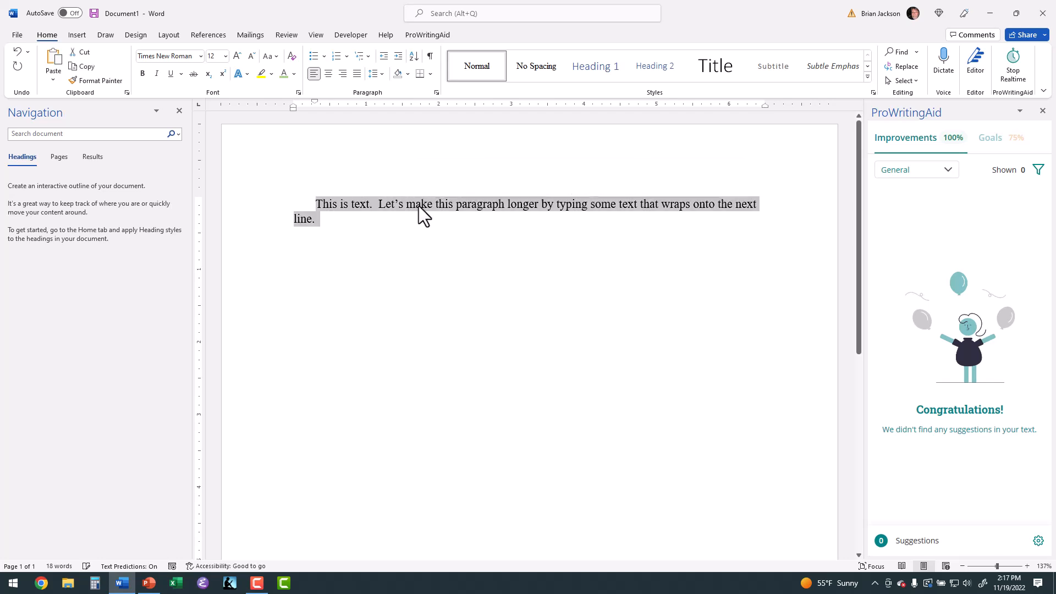
{"action": "right_click", "coordinate": [418, 206]}
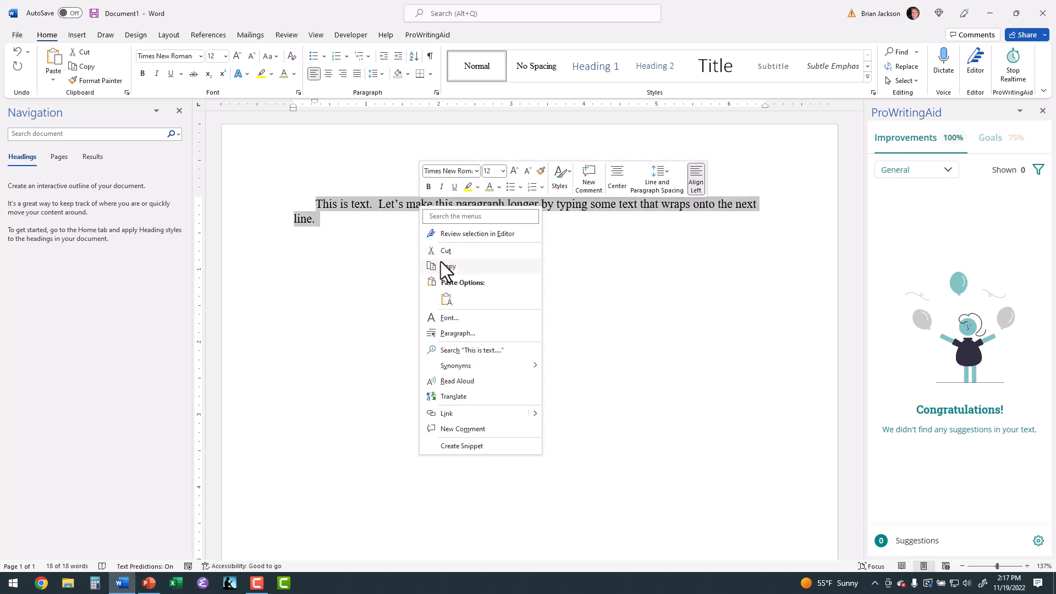
{"action": "left_click", "coordinate": [447, 268]}
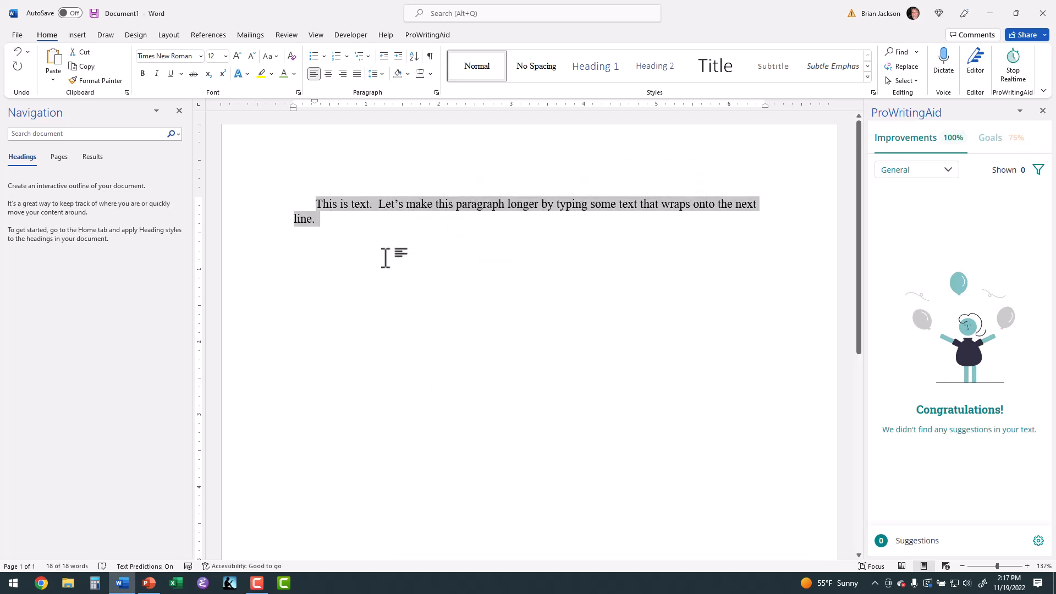
{"action": "left_click", "coordinate": [337, 219]}
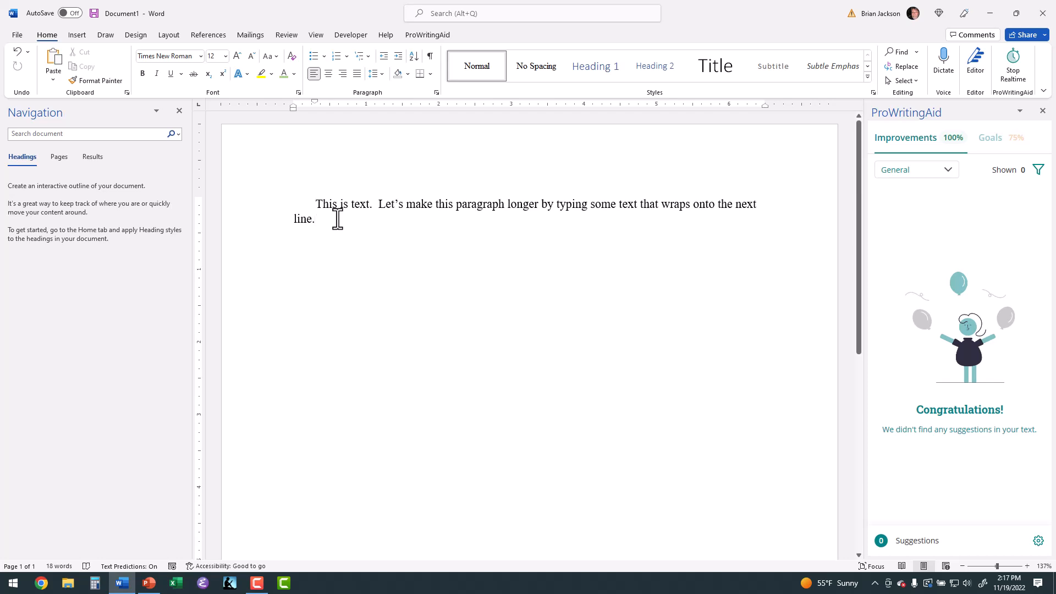
{"action": "key", "text": "ctrl+v"}
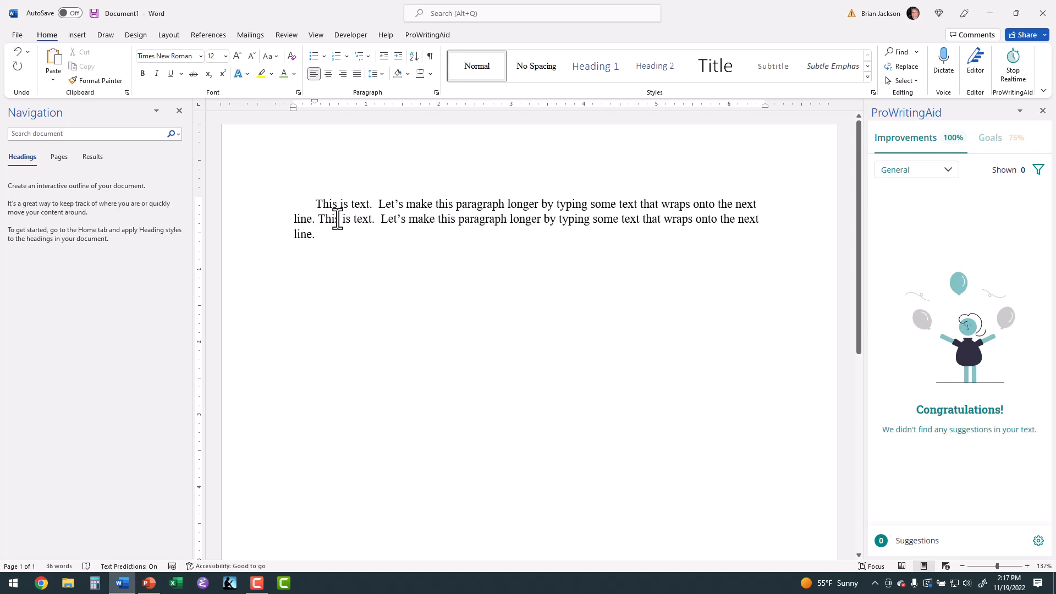
{"action": "key", "text": "ctrl+v"}
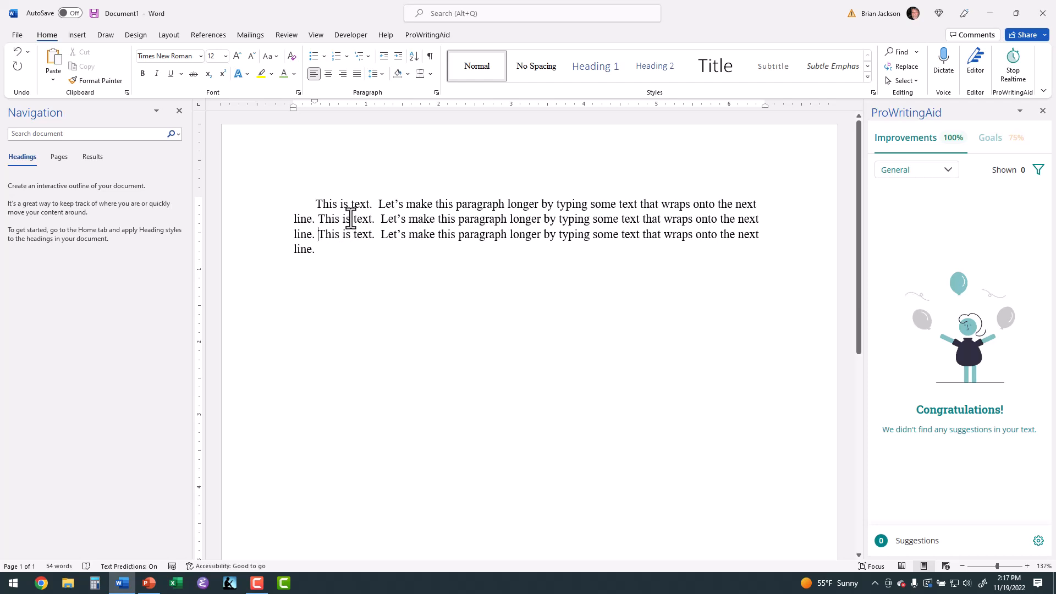
Duplicate the whole lengthened paragraph below the original and split the copy off as a second, separate paragraph
{"action": "left_click", "coordinate": [757, 205]}
{"action": "triple_click", "coordinate": [320, 203]}
{"action": "right_click", "coordinate": [320, 204]}
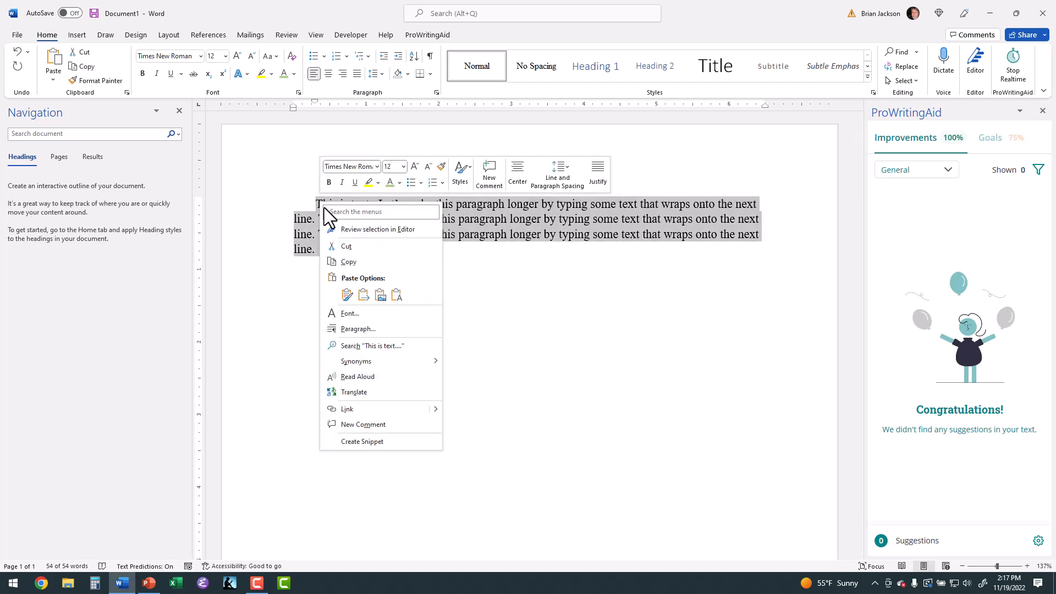
{"action": "left_click", "coordinate": [349, 262]}
{"action": "left_click", "coordinate": [333, 257]}
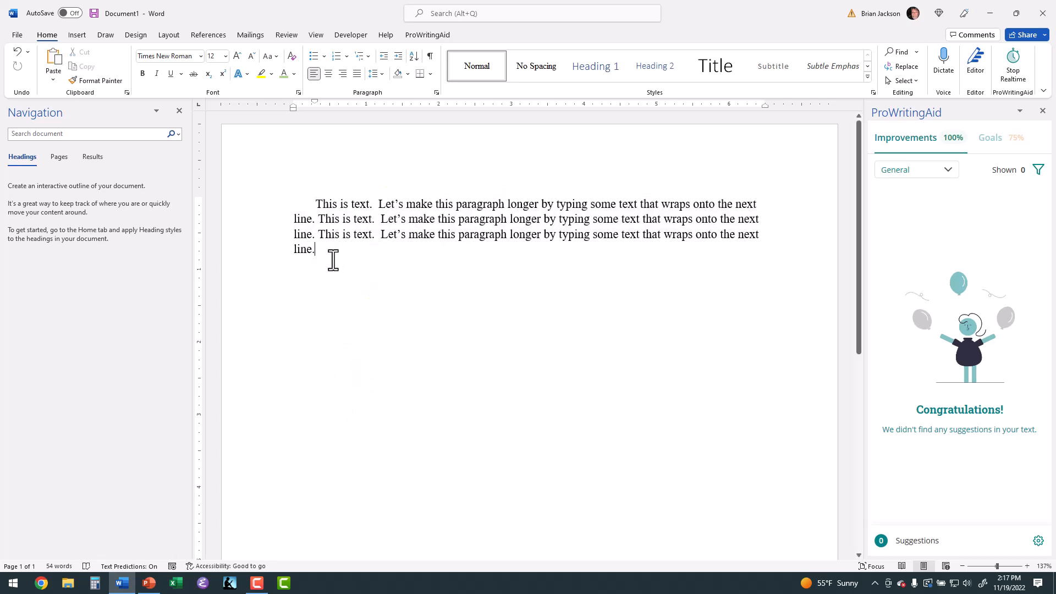
{"action": "key", "text": "ctrl+v"}
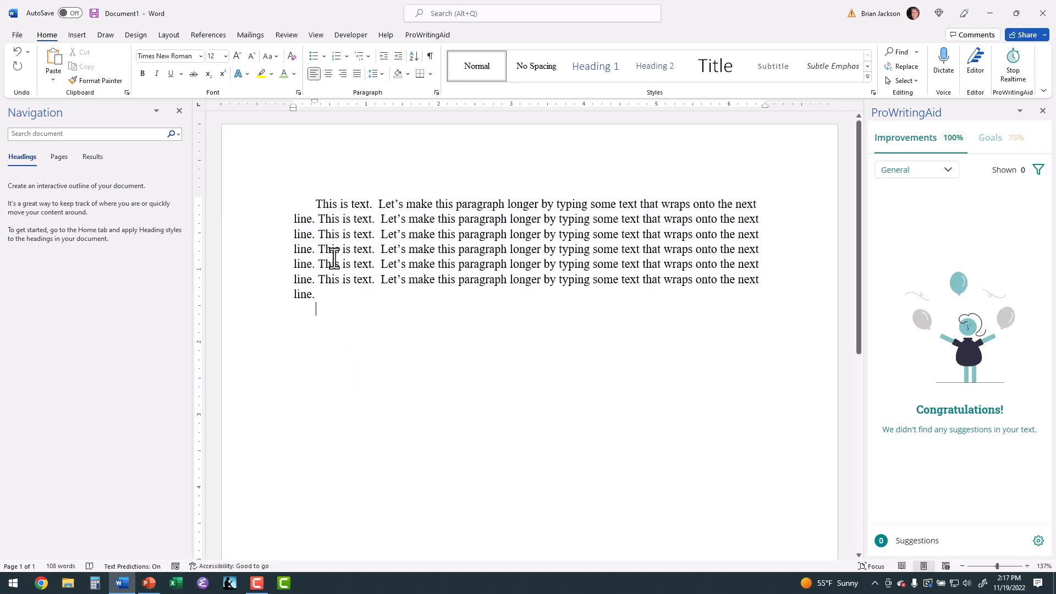
{"action": "left_click", "coordinate": [319, 249]}
{"action": "key", "text": "BackSpace"}
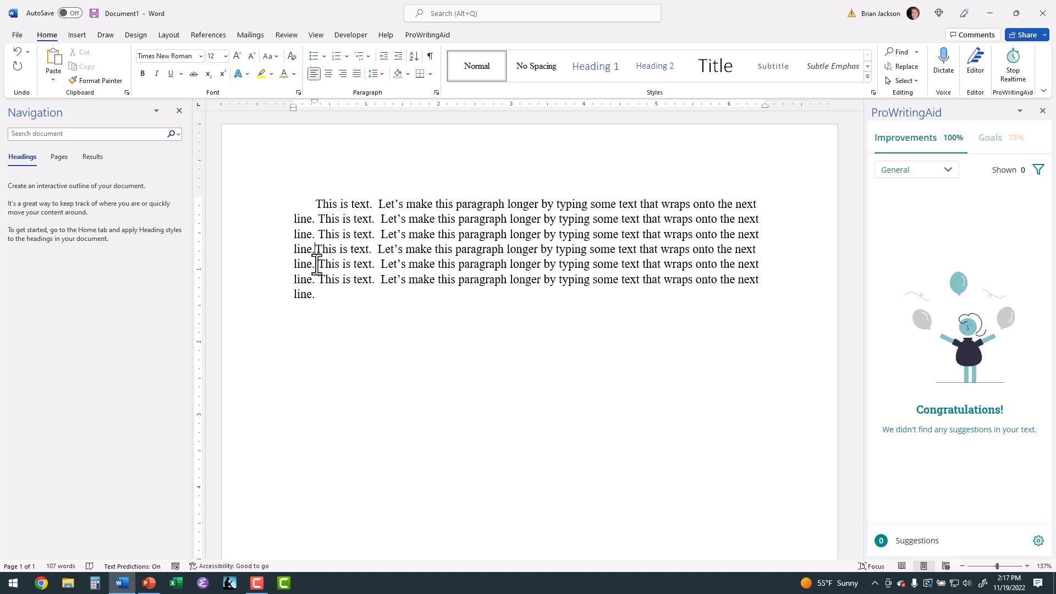
{"action": "key", "text": "Return"}
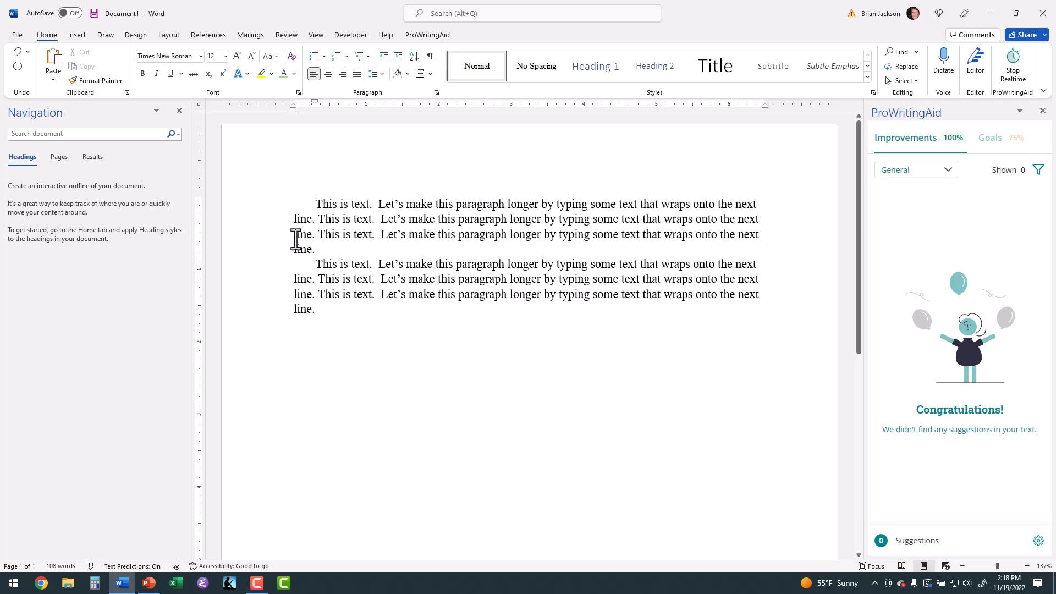
Add the line "Chapter 1" above the first paragraph and apply the Heading 1 style to it
{"action": "key", "text": "Return"}
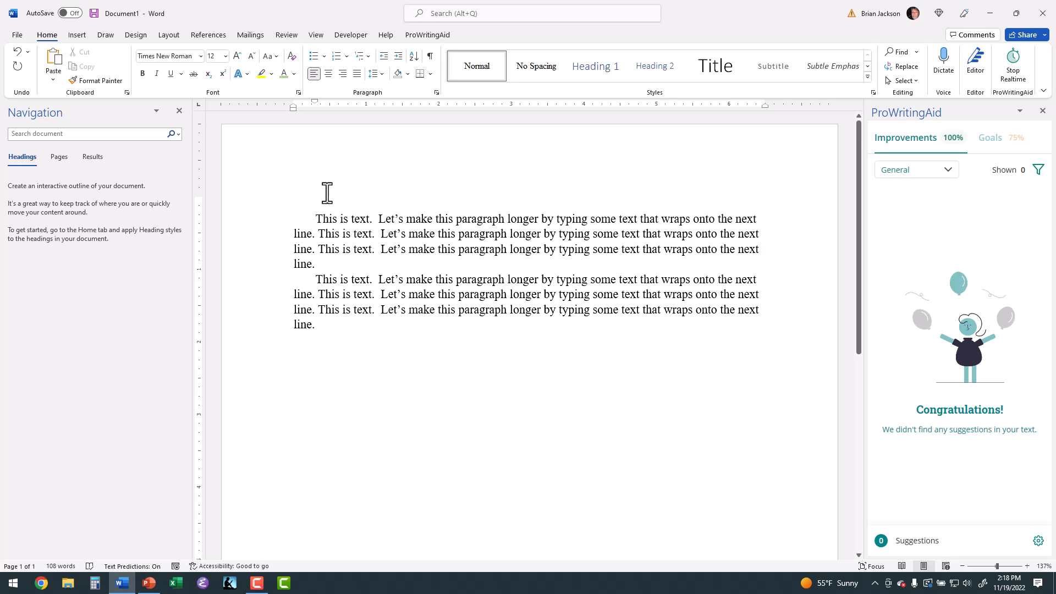
{"action": "type", "text": "Chapter 1"}
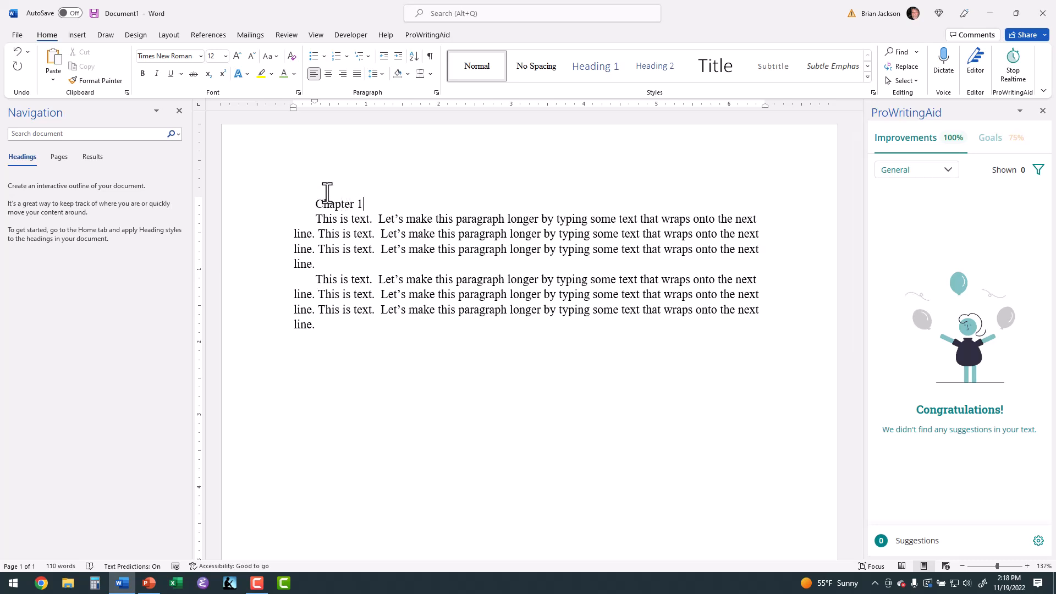
{"action": "left_click", "coordinate": [597, 73]}
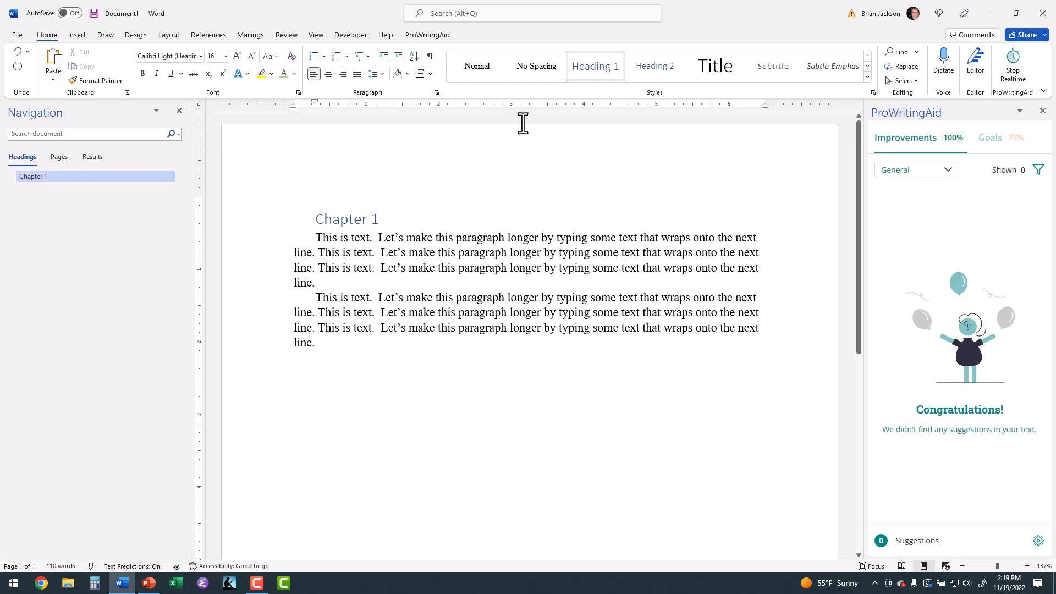
Modify the Heading 1 style to use Times New Roman, 12 pt, bold, with the Automatic font color
{"action": "right_click", "coordinate": [582, 66]}
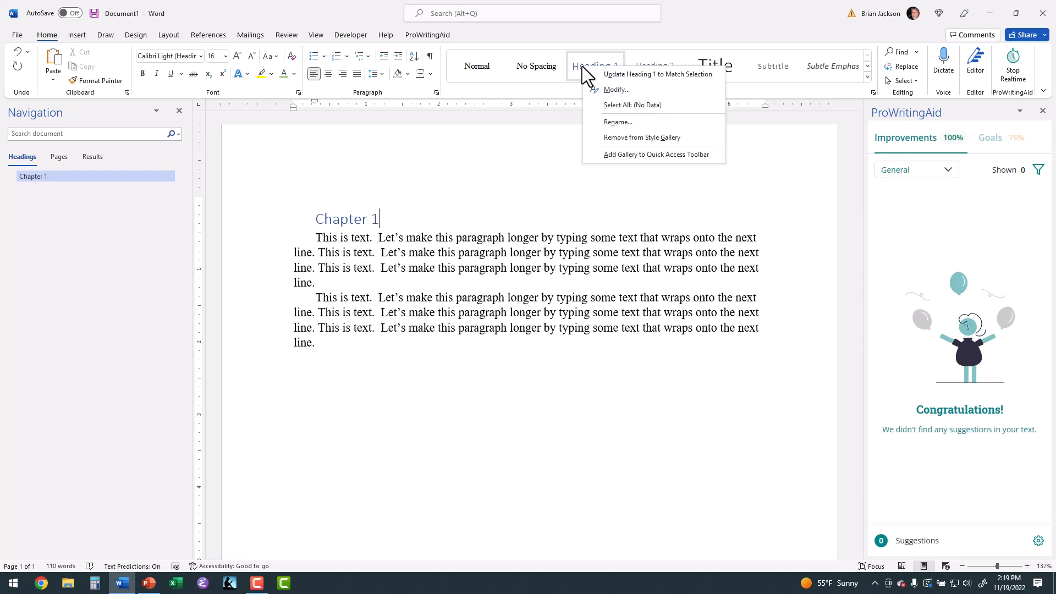
{"action": "left_click", "coordinate": [614, 89]}
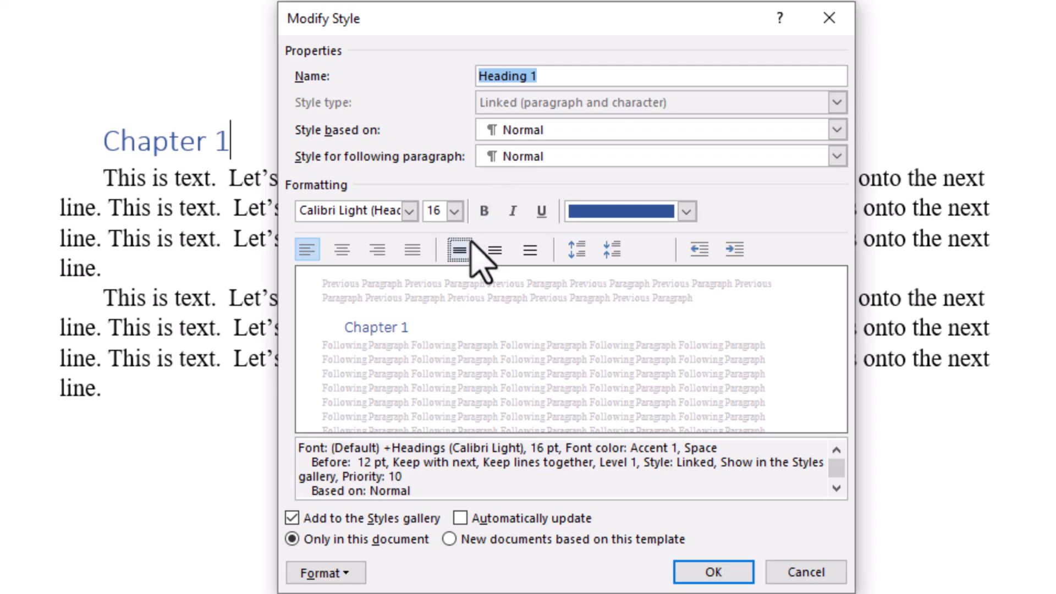
{"action": "left_click", "coordinate": [409, 212]}
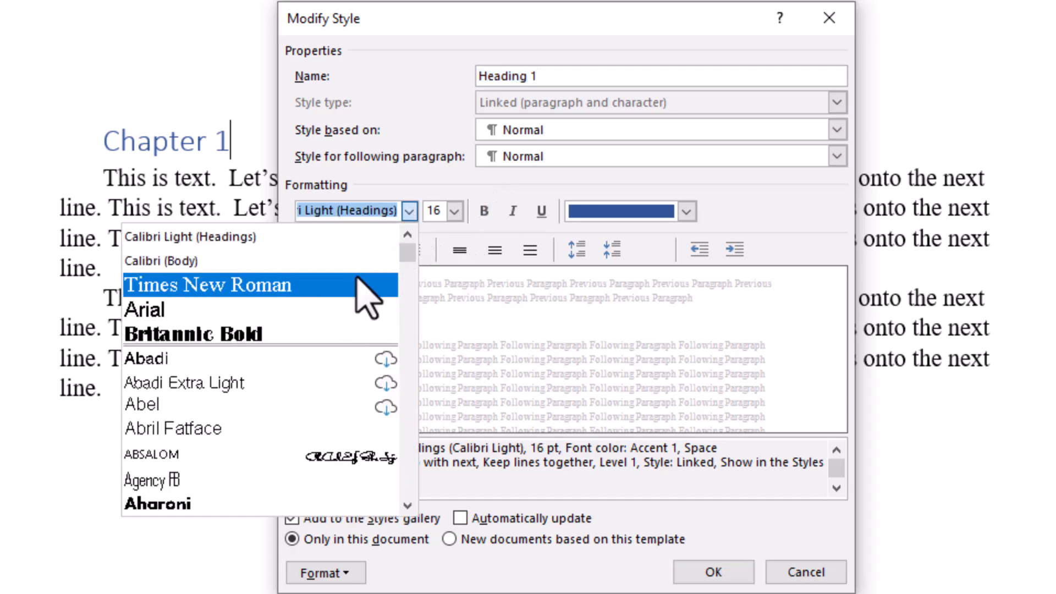
{"action": "left_click", "coordinate": [409, 284]}
{"action": "left_click", "coordinate": [455, 211]}
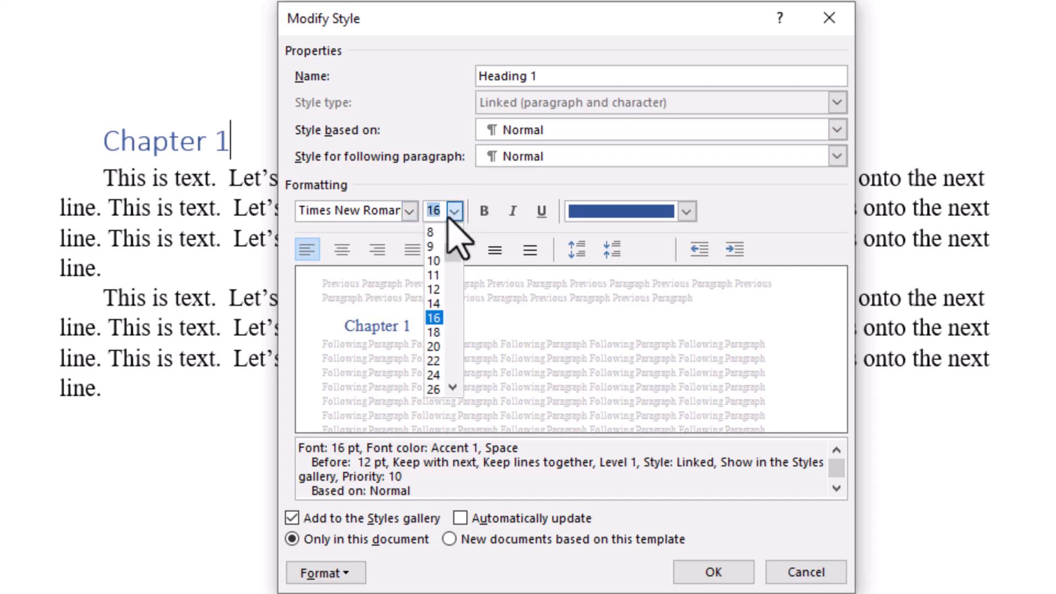
{"action": "left_click", "coordinate": [445, 291]}
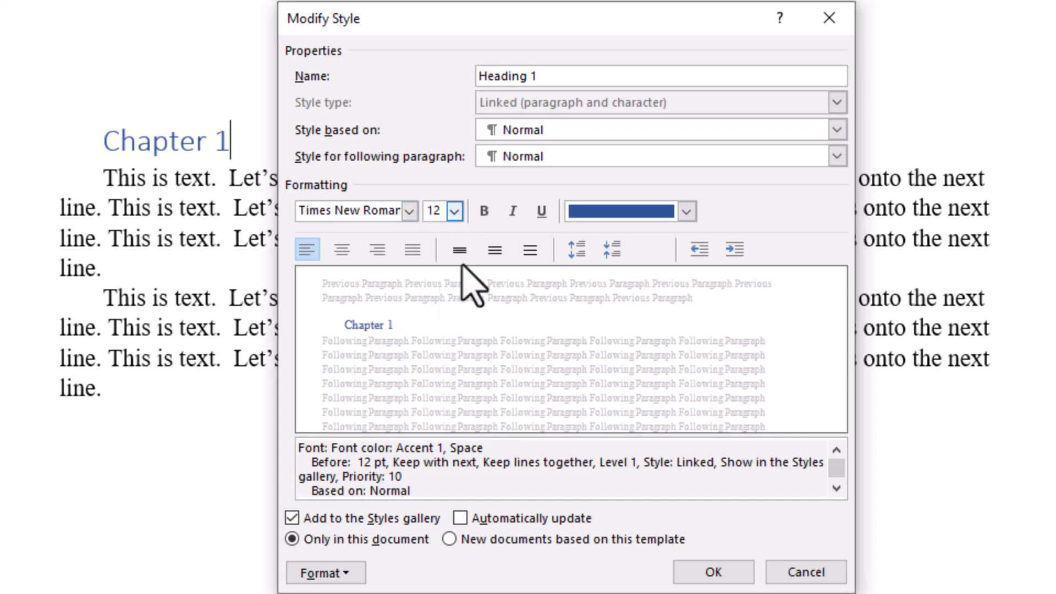
{"action": "left_click", "coordinate": [484, 212]}
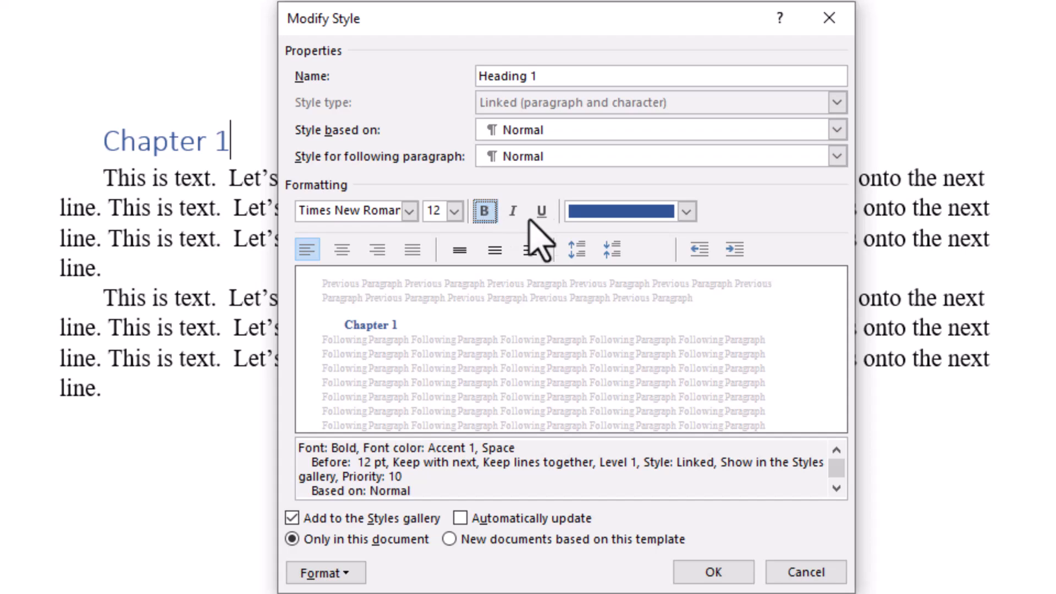
{"action": "left_click", "coordinate": [687, 212]}
{"action": "left_click", "coordinate": [687, 236]}
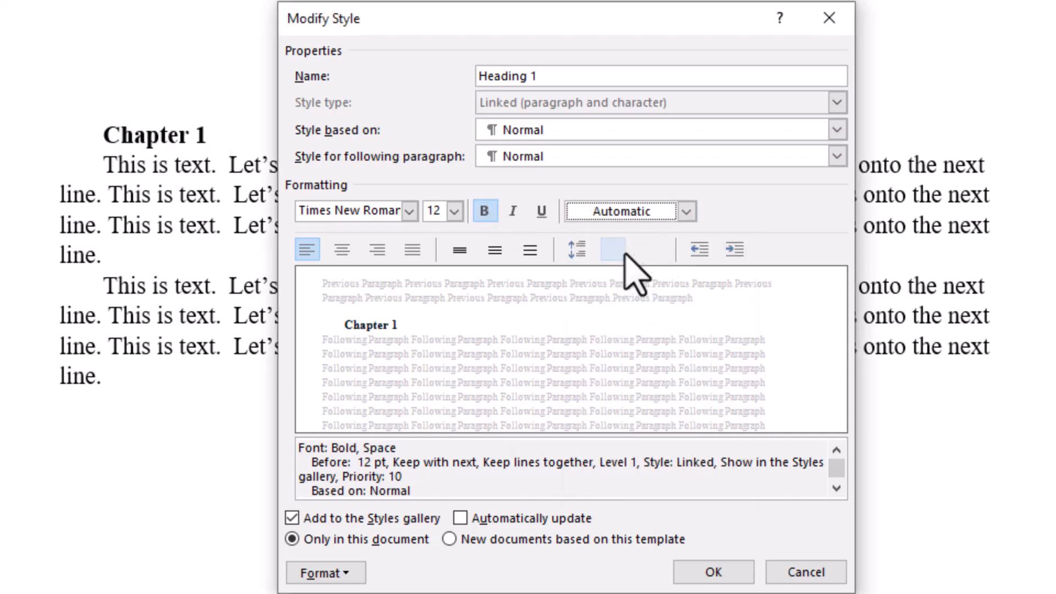
Set the Heading 1 style's paragraph spacing to 0 pt before and 12 pt after, with special indentation set to none
{"action": "left_click", "coordinate": [345, 582]}
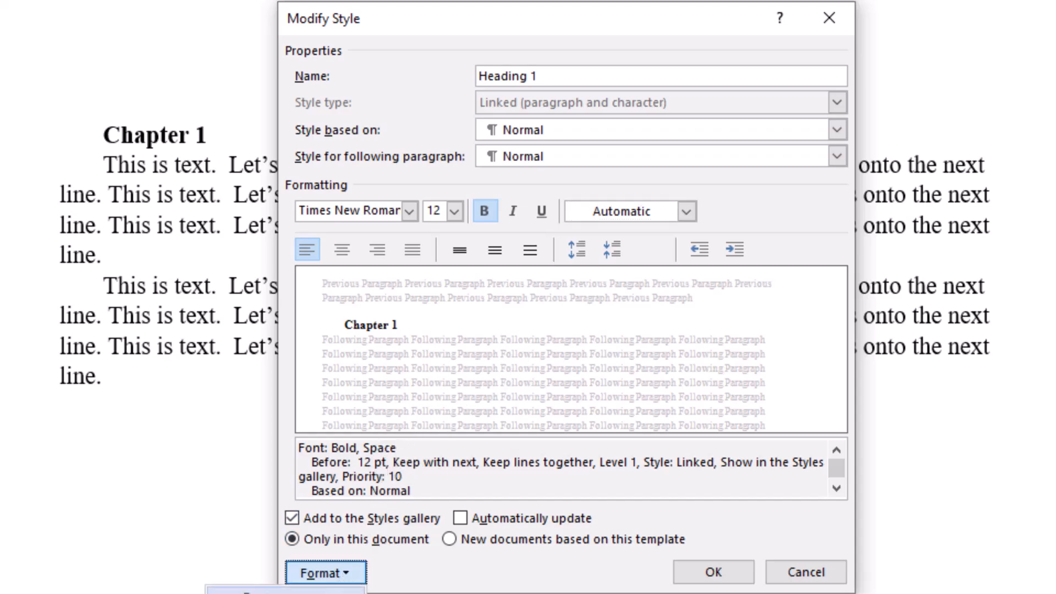
{"action": "left_click", "coordinate": [330, 593]}
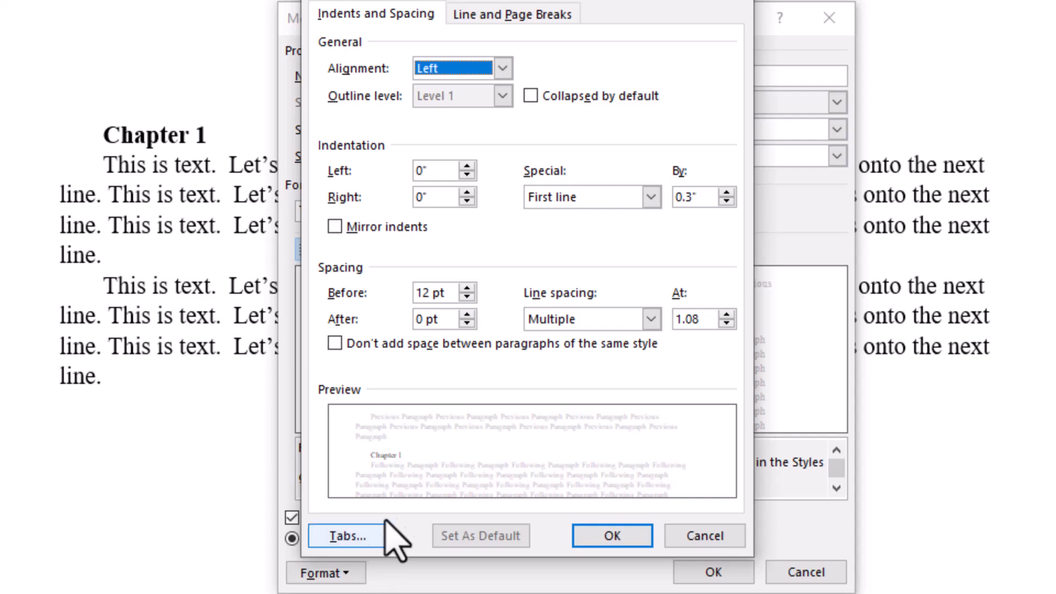
{"action": "left_click", "coordinate": [466, 297]}
{"action": "left_click", "coordinate": [467, 296]}
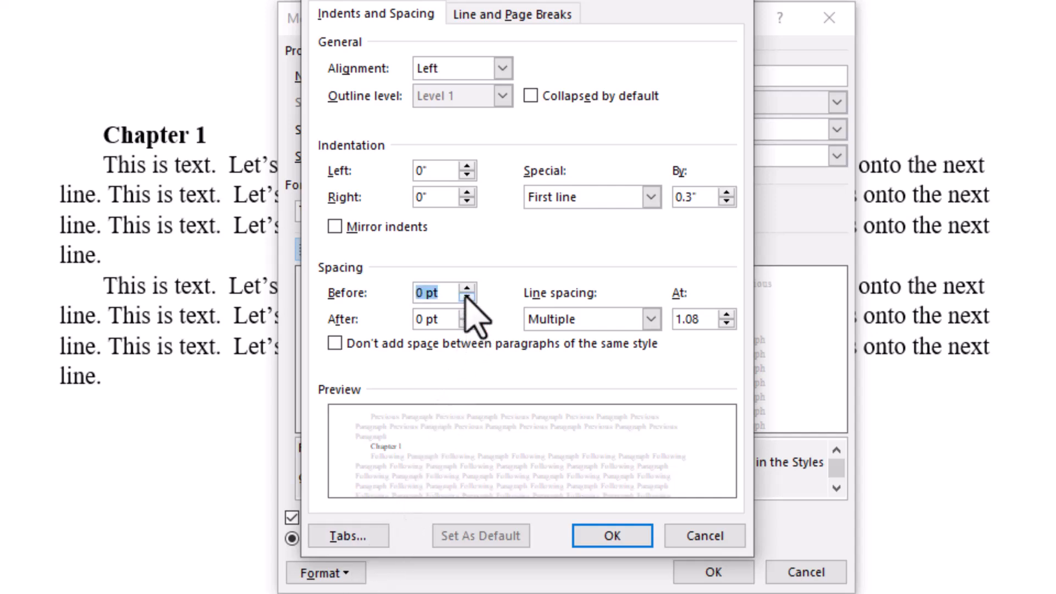
{"action": "left_click", "coordinate": [467, 315]}
{"action": "left_click", "coordinate": [467, 314]}
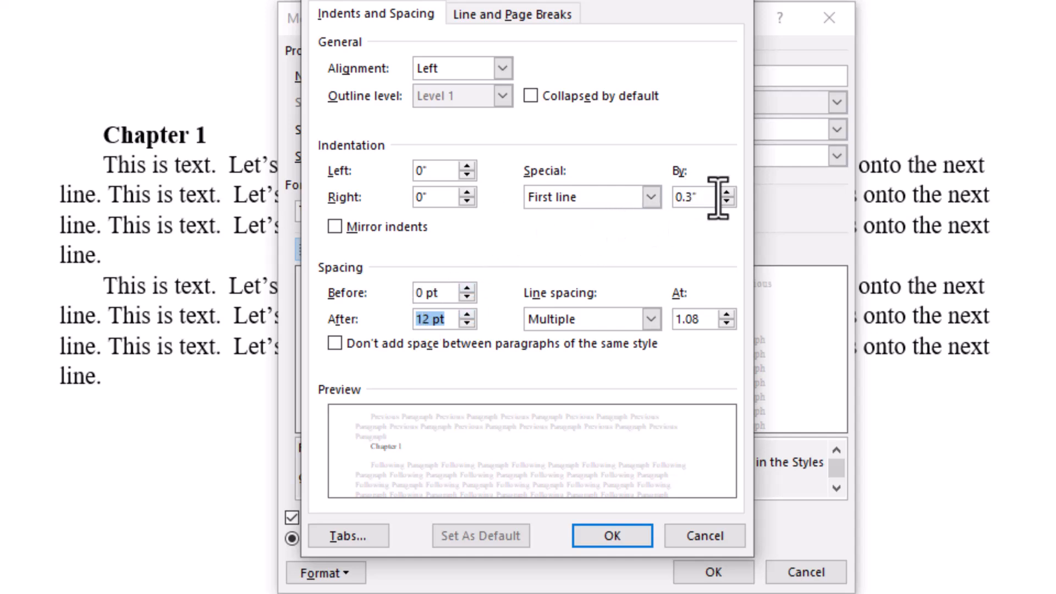
{"action": "left_click", "coordinate": [651, 198]}
{"action": "left_click", "coordinate": [614, 216]}
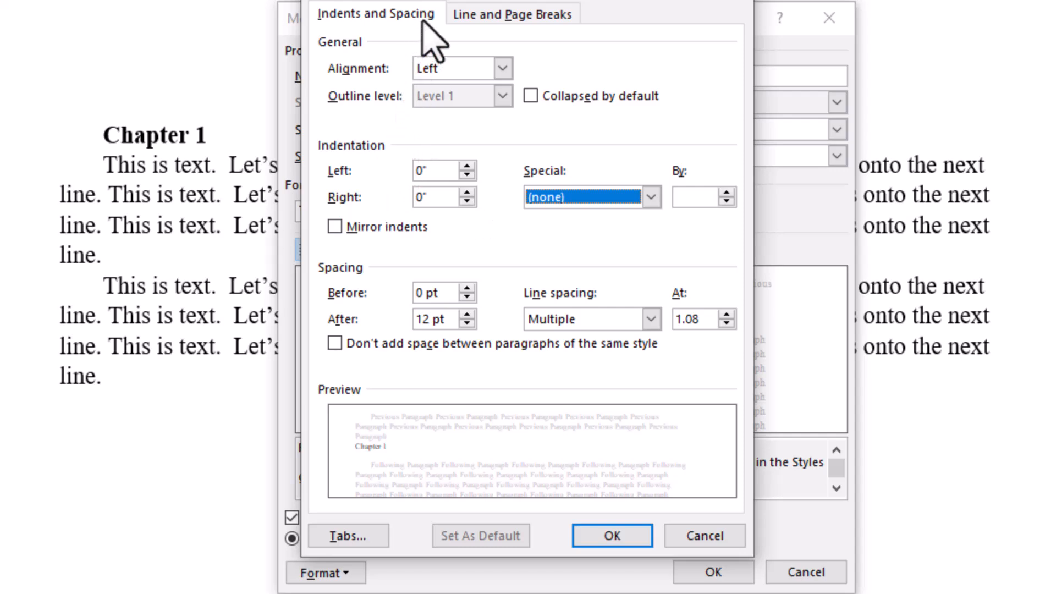
Turn on Page break before for the Heading 1 style and save the style changes
{"action": "left_click", "coordinate": [492, 22]}
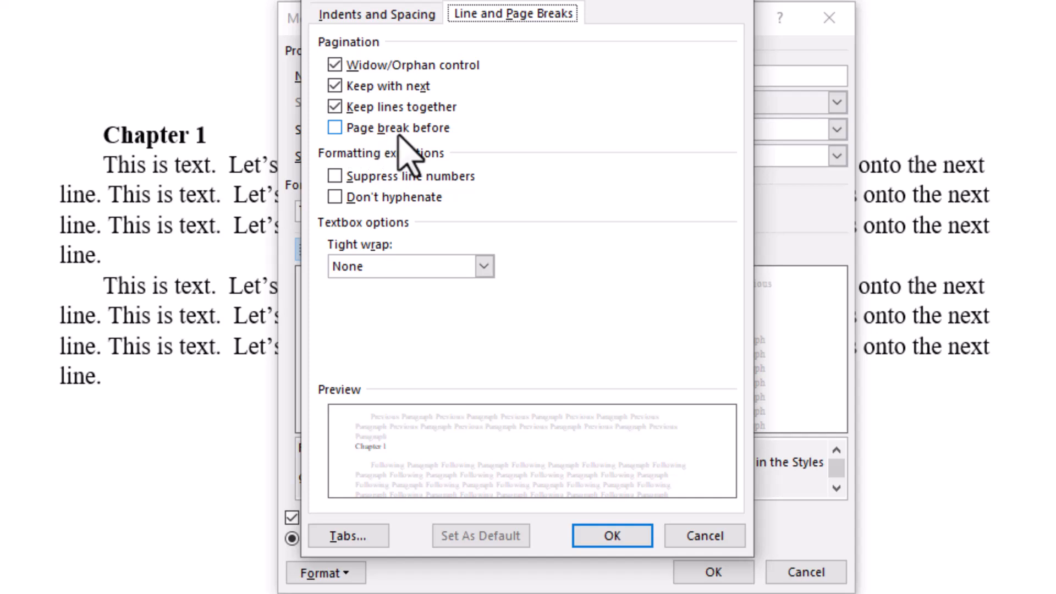
{"action": "left_click", "coordinate": [334, 129]}
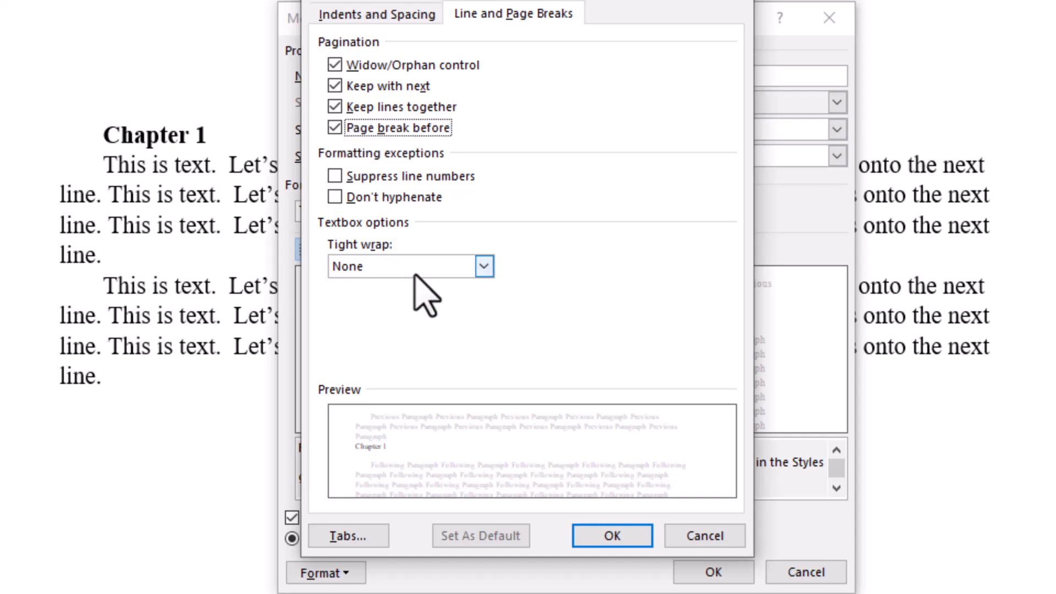
{"action": "left_click", "coordinate": [612, 536]}
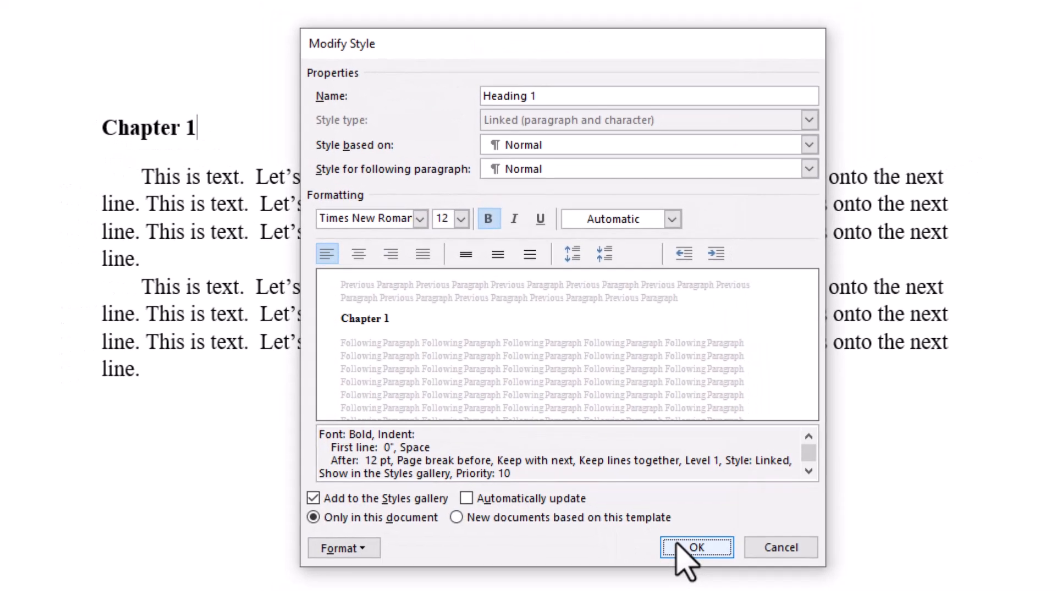
{"action": "left_click", "coordinate": [694, 571]}
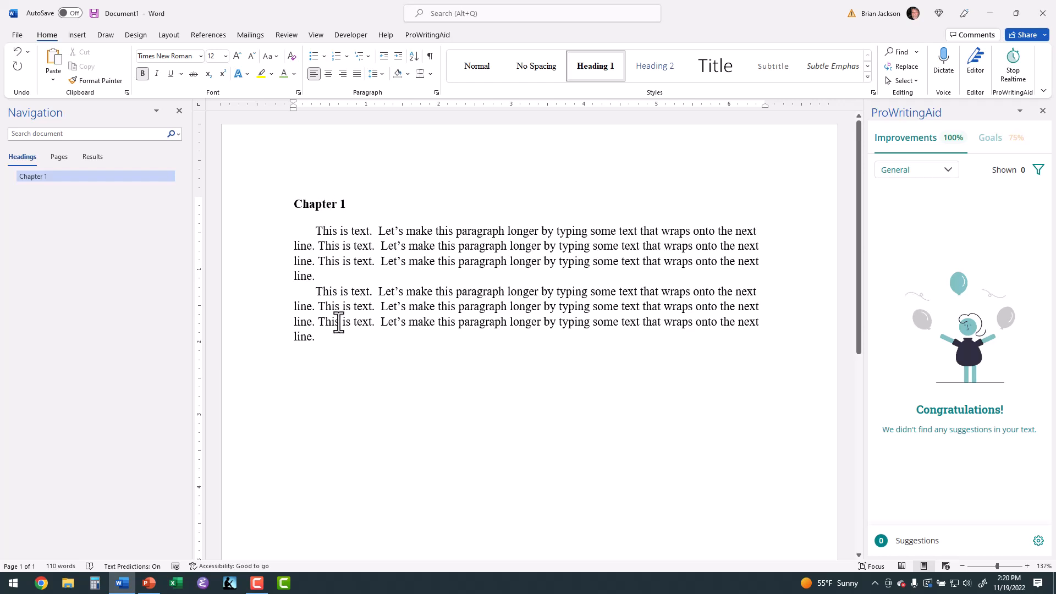
Add the line "Chapter 2" after the second paragraph and apply the Heading 1 style to it
{"action": "left_click", "coordinate": [324, 334]}
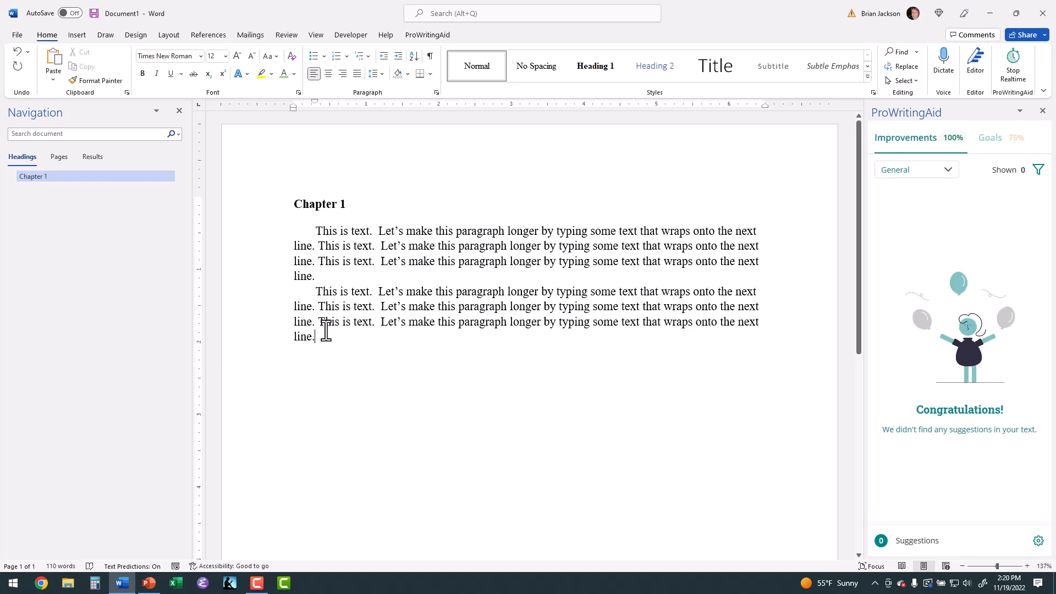
{"action": "key", "text": "Return"}
{"action": "type", "text": "Chapter 2"}
{"action": "left_click", "coordinate": [586, 64]}
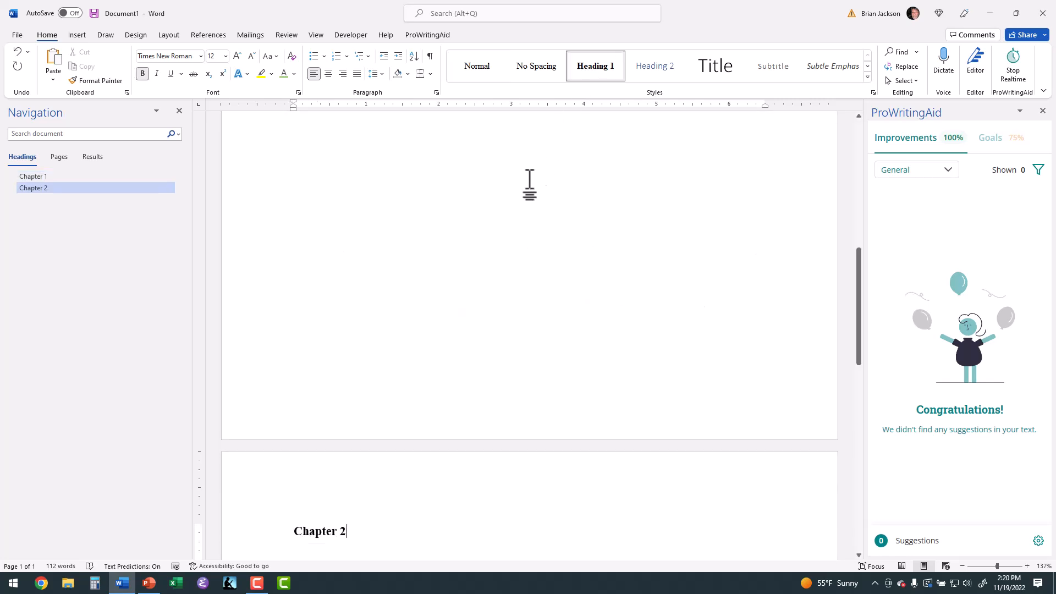
Examine the page break between the two chapters and jump between the Chapter 2 and Chapter 1 headings using the document outline
{"action": "scroll", "coordinate": [275, 467], "scroll_direction": "down", "scroll_amount": 5}
{"action": "scroll", "coordinate": [276, 465], "scroll_direction": "up", "scroll_amount": 10}
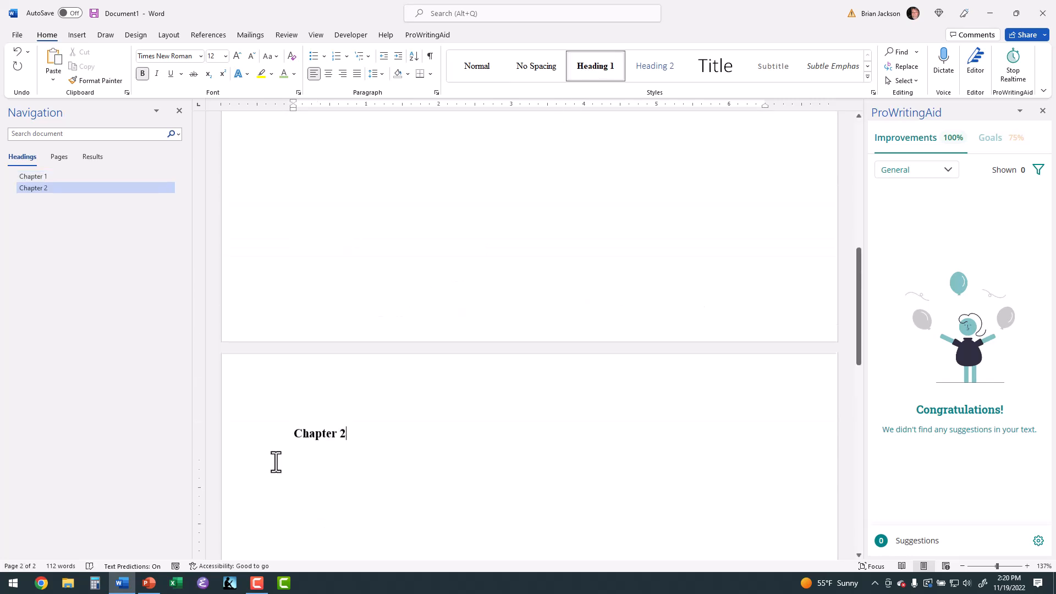
{"action": "scroll", "coordinate": [276, 462], "scroll_direction": "up", "scroll_amount": 5}
{"action": "scroll", "coordinate": [276, 462], "scroll_direction": "down", "scroll_amount": 10}
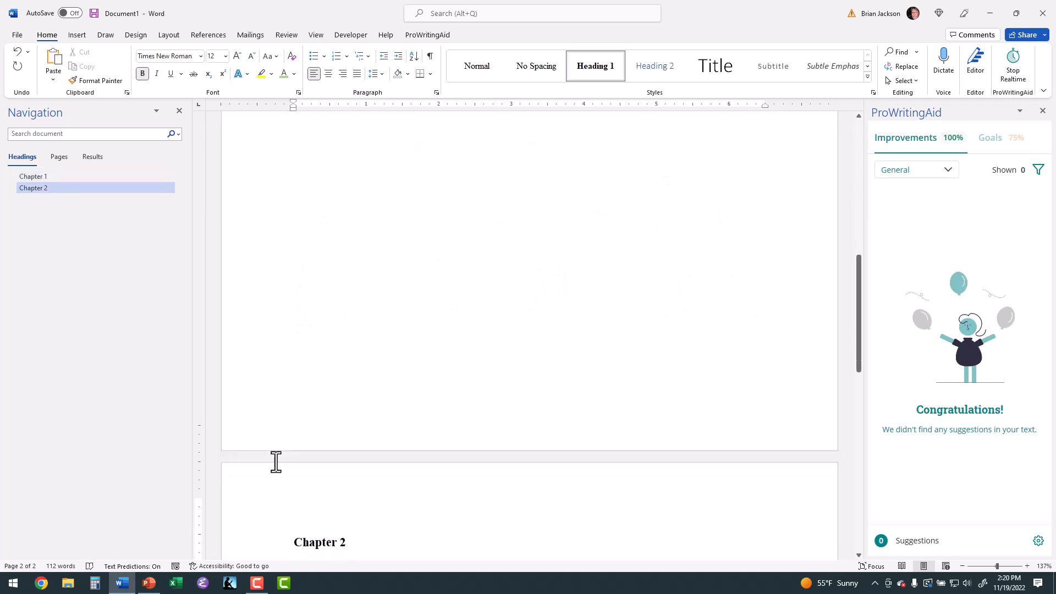
{"action": "scroll", "coordinate": [276, 462], "scroll_direction": "down", "scroll_amount": 1}
{"action": "scroll", "coordinate": [276, 462], "scroll_direction": "up", "scroll_amount": 10}
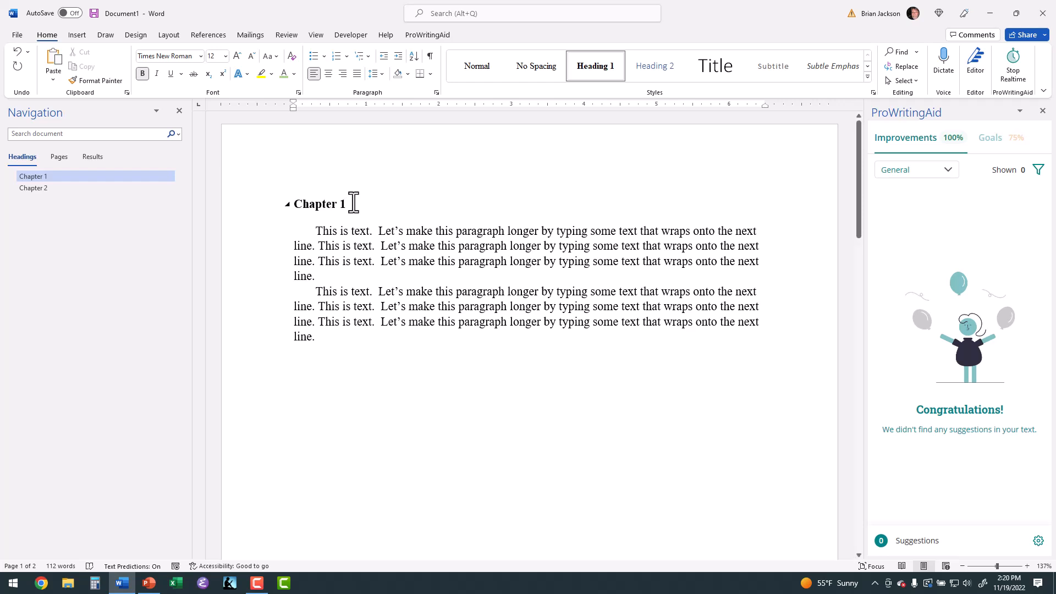
{"action": "left_click", "coordinate": [45, 189]}
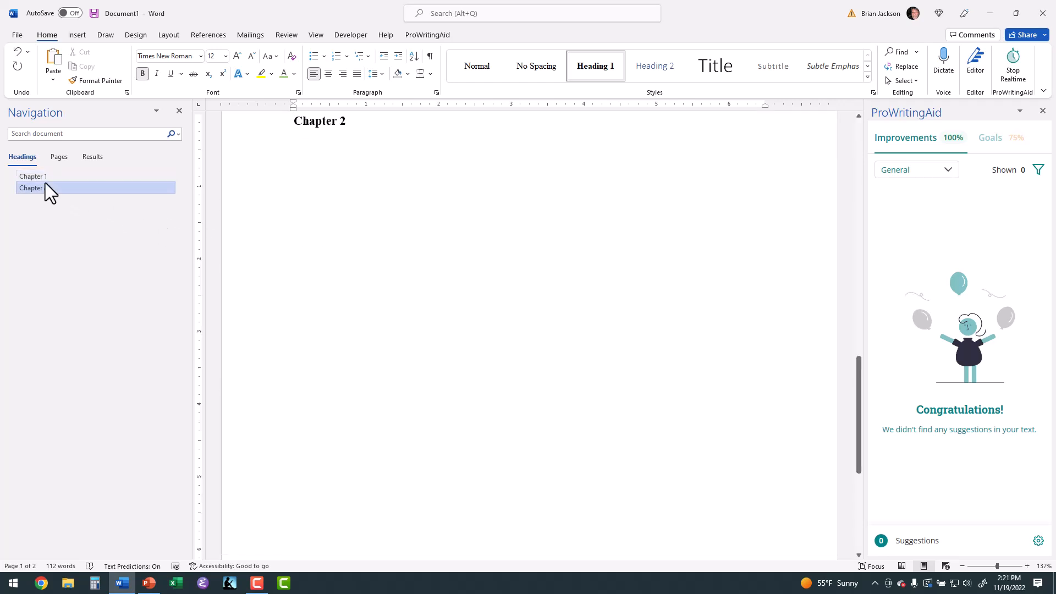
{"action": "left_click", "coordinate": [48, 176]}
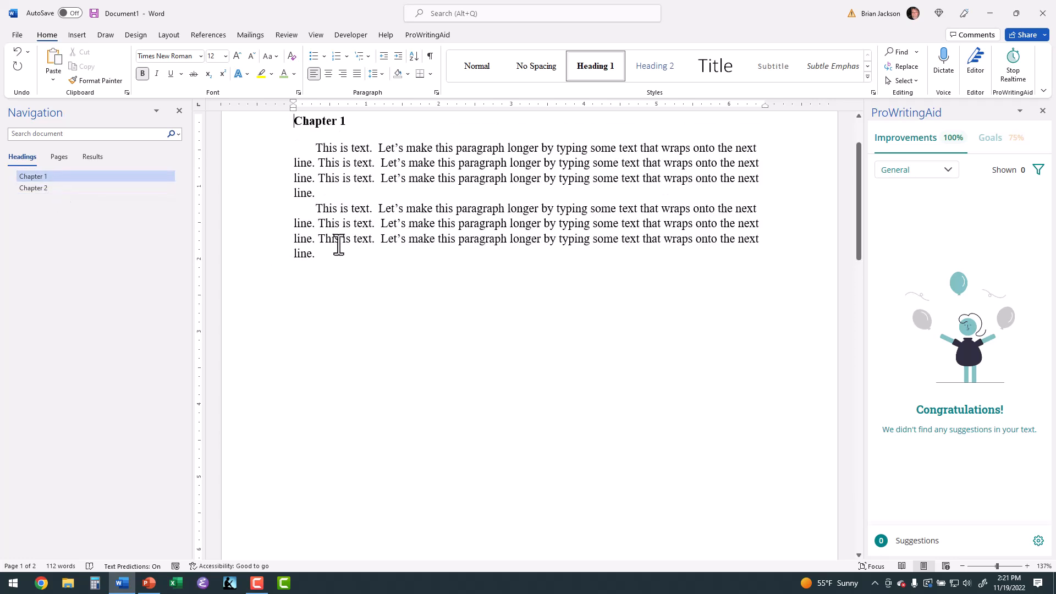
Extend the first chapter heading to read "Chapter 1: The Beginning"
{"action": "scroll", "coordinate": [368, 231], "scroll_direction": "up", "scroll_amount": 2}
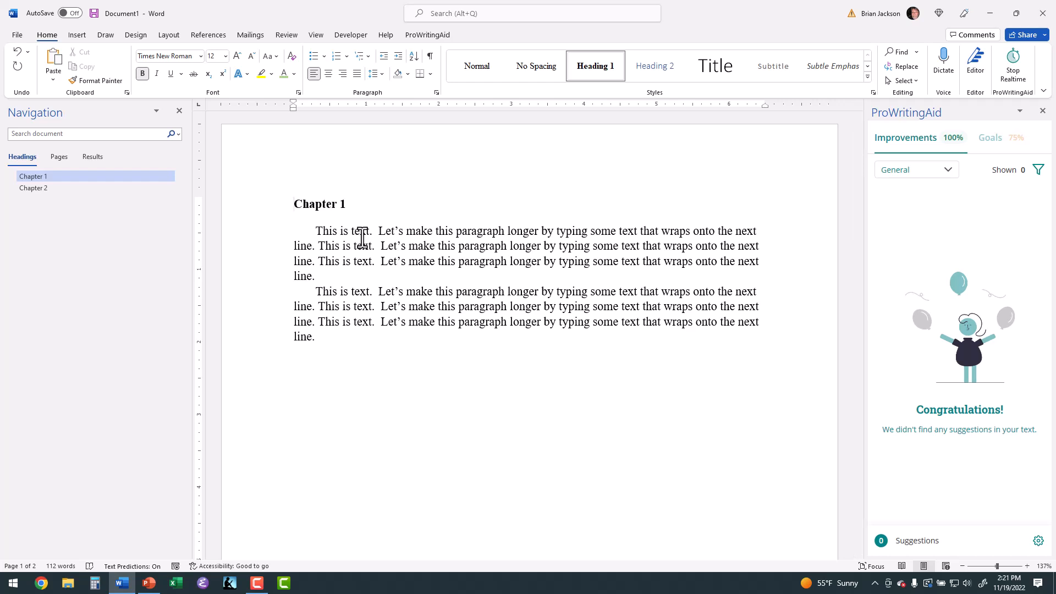
{"action": "mouse_move", "coordinate": [348, 208]}
{"action": "type", "text": "ginning"}
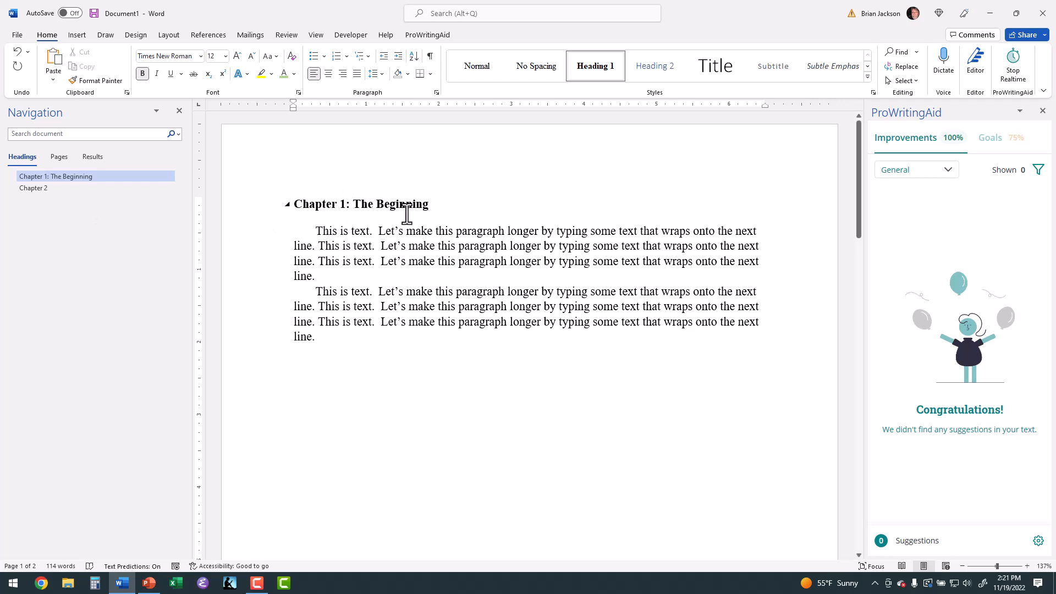
Extend the second chapter heading to read "Chapter 2: The Ending"
{"action": "left_click", "coordinate": [40, 189]}
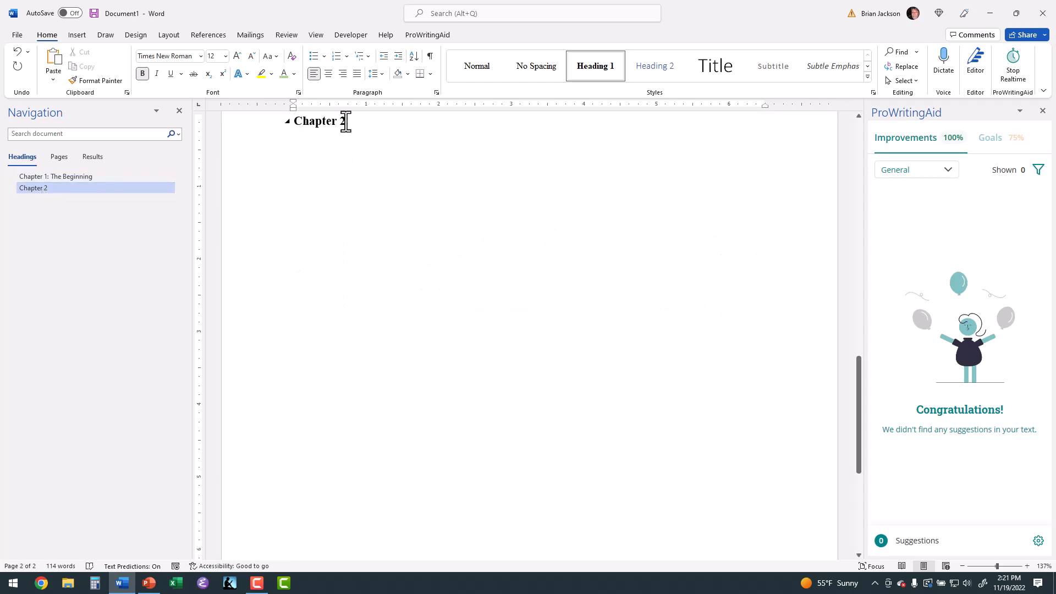
{"action": "type", "text": ": The Ending"}
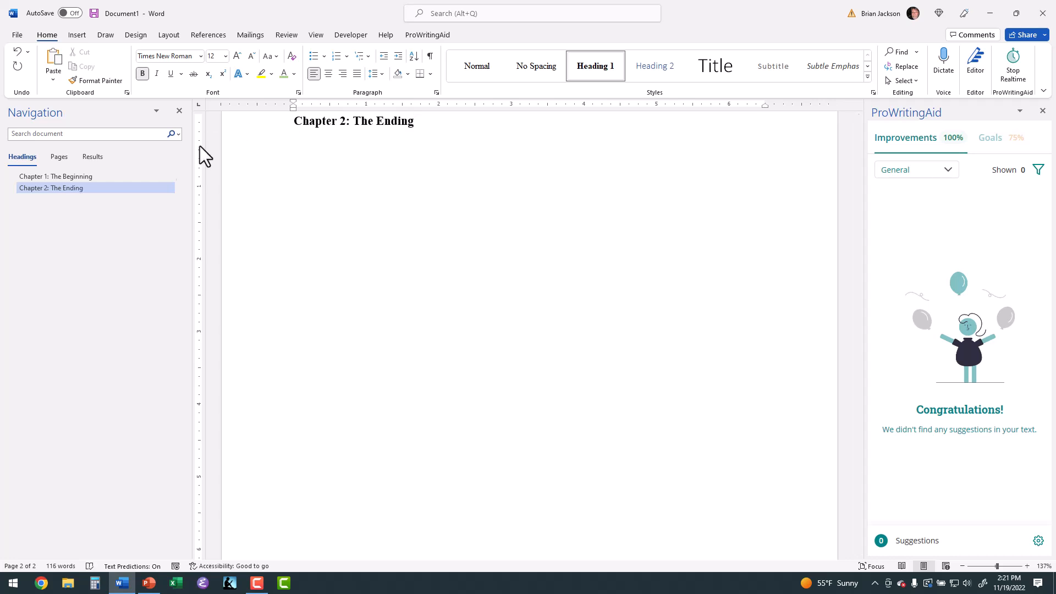
Move the Chapter 2 section ahead of Chapter 1 in the document outline and return it to its place after Chapter 1
{"action": "left_click", "coordinate": [88, 179]}
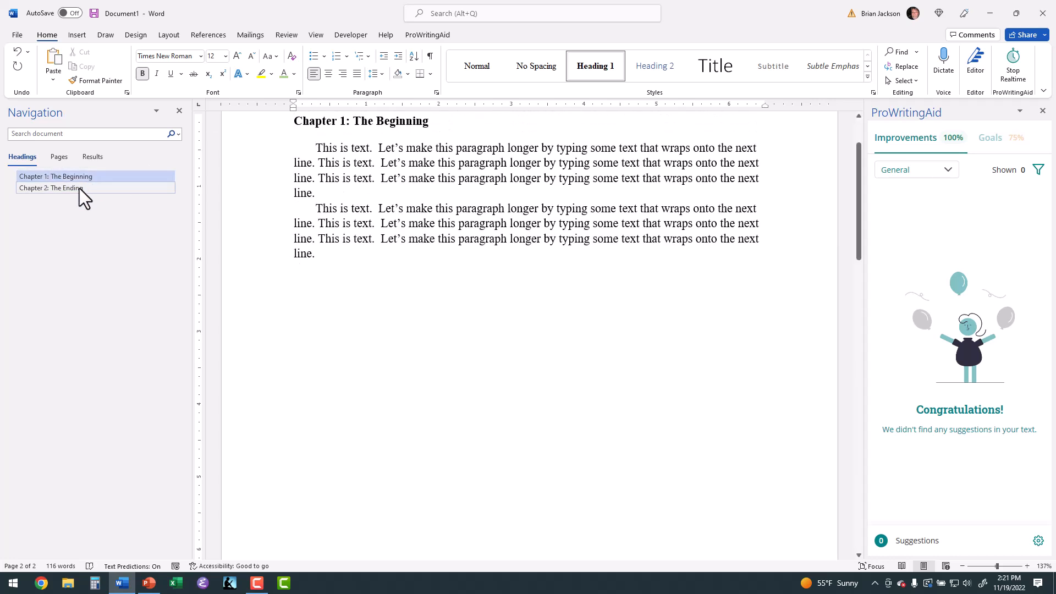
{"action": "left_click_drag", "start_coordinate": [79, 188], "coordinate": [78, 171]}
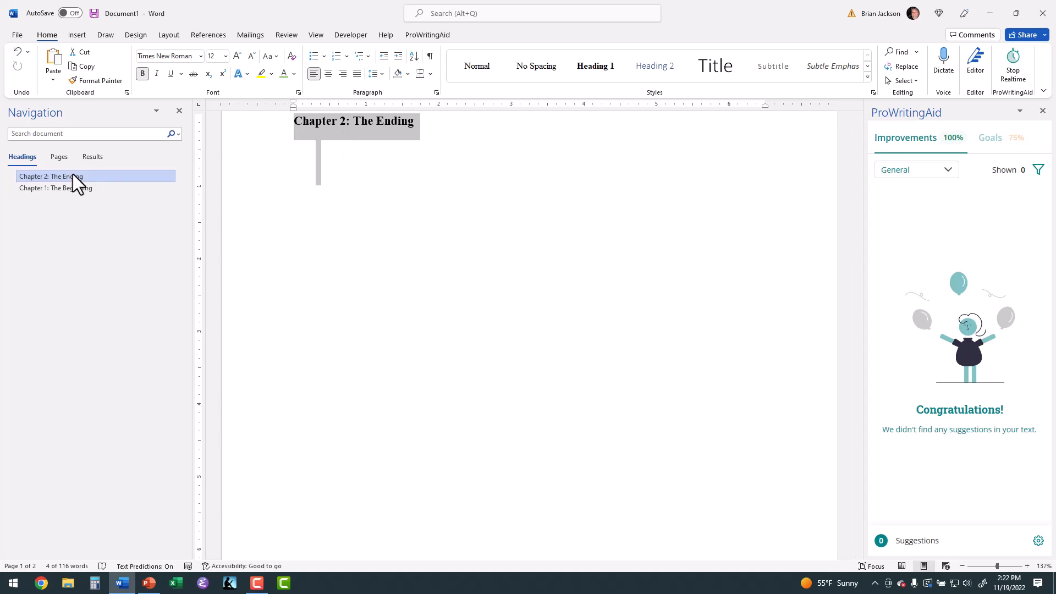
{"action": "left_click_drag", "start_coordinate": [72, 174], "coordinate": [74, 188]}
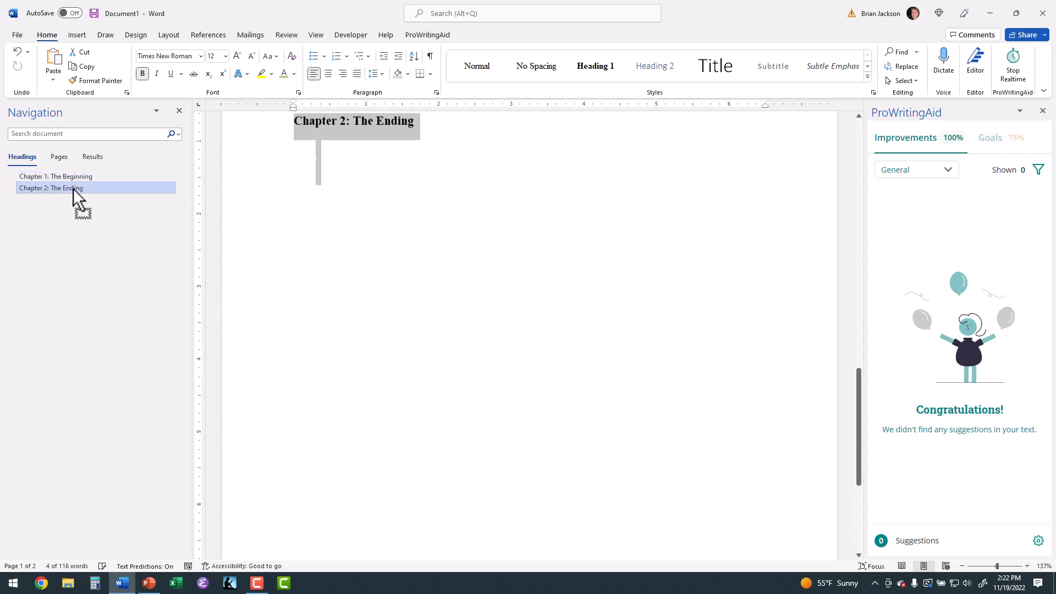
Modify the Heading 1 style to use automatic numbering in the "Chapter 1:" format with a colon
{"action": "scroll", "coordinate": [273, 211], "scroll_direction": "up", "scroll_amount": 12}
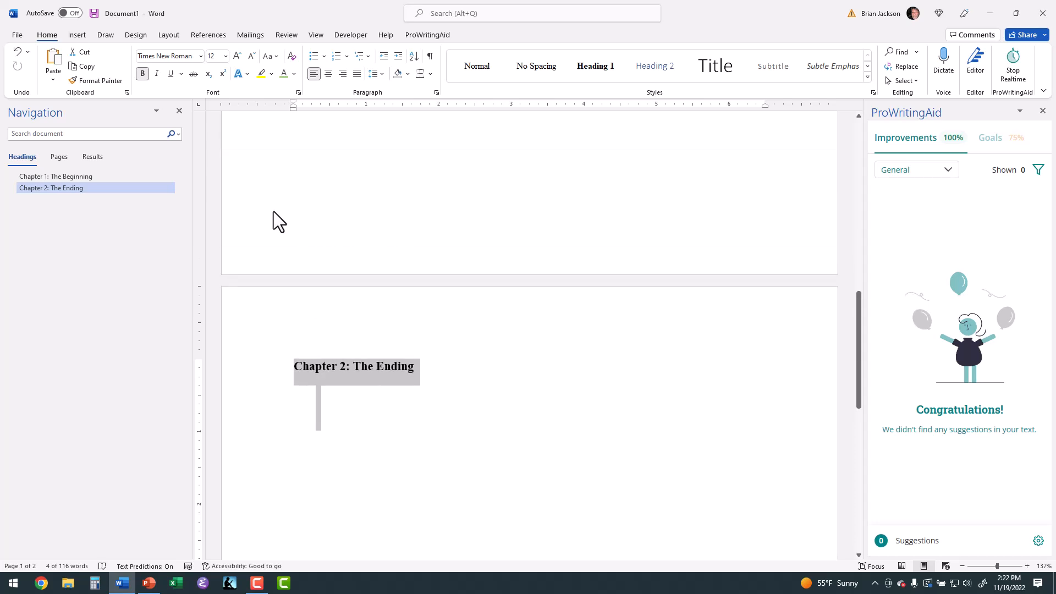
{"action": "scroll", "coordinate": [272, 212], "scroll_direction": "up", "scroll_amount": 1}
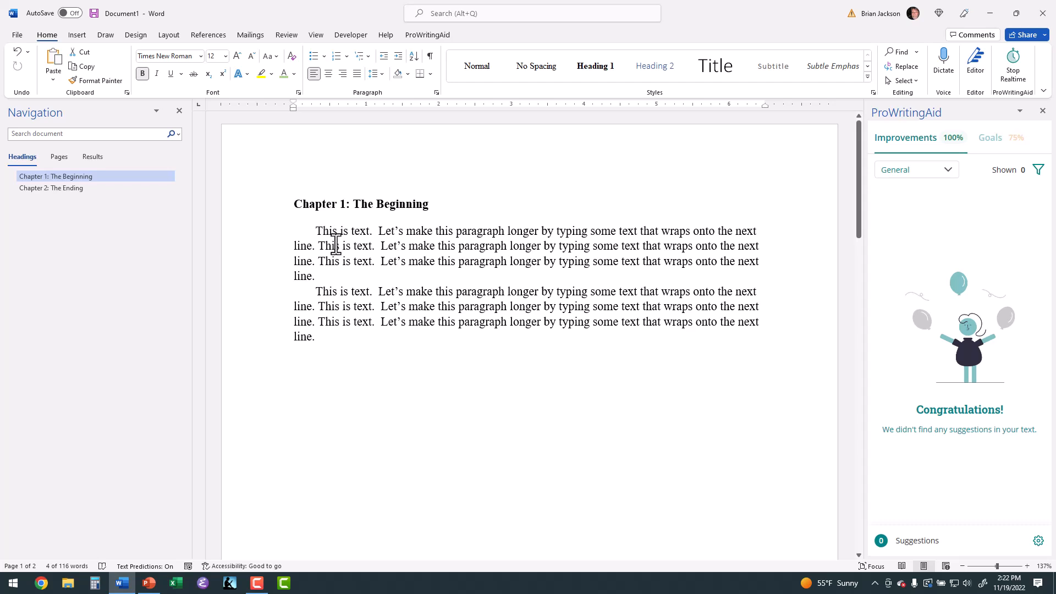
{"action": "left_click", "coordinate": [359, 204]}
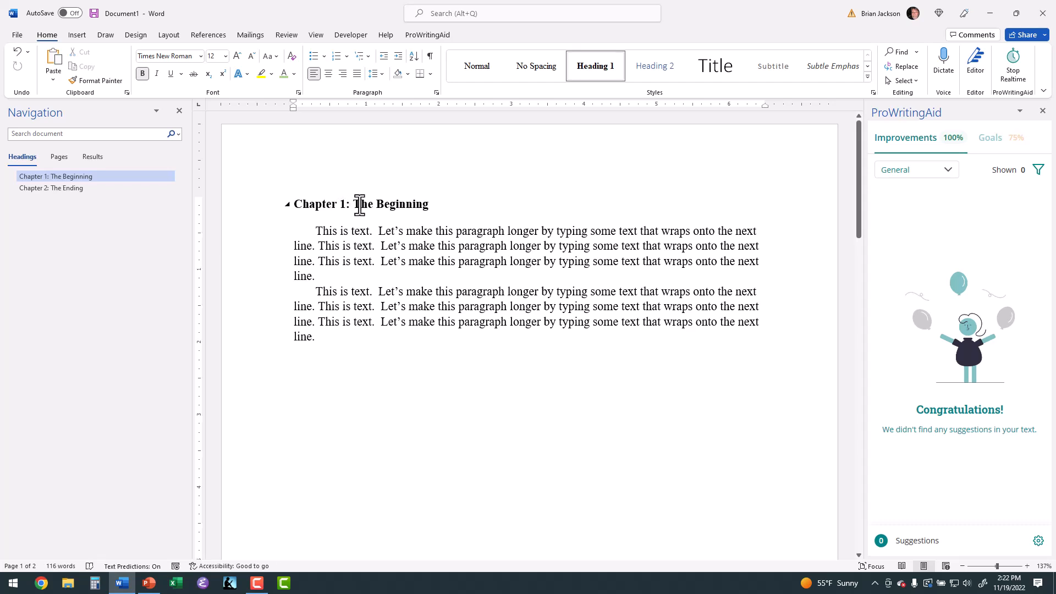
{"action": "right_click", "coordinate": [578, 65]}
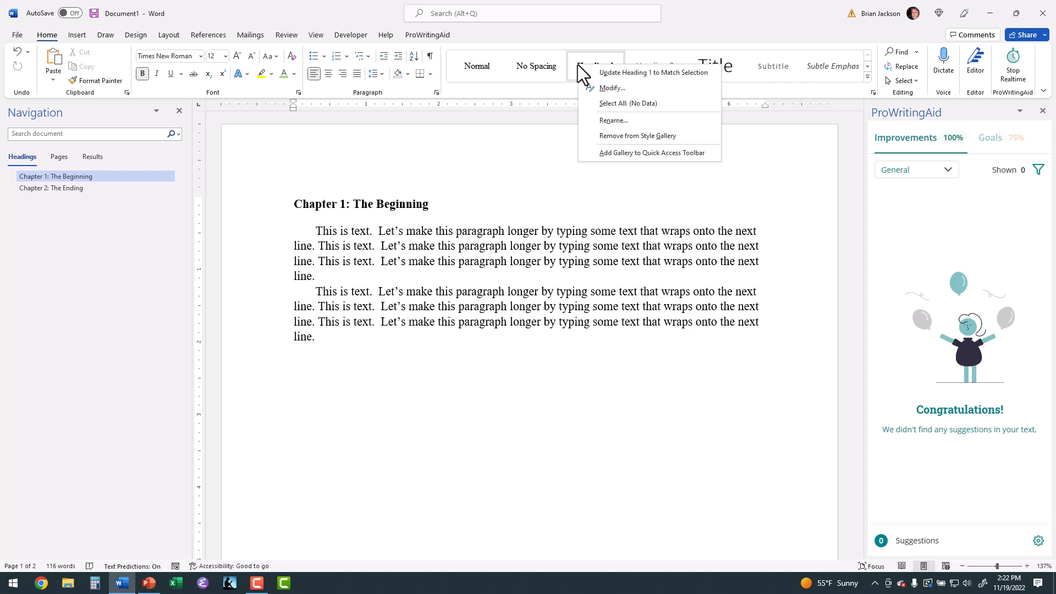
{"action": "left_click", "coordinate": [609, 87]}
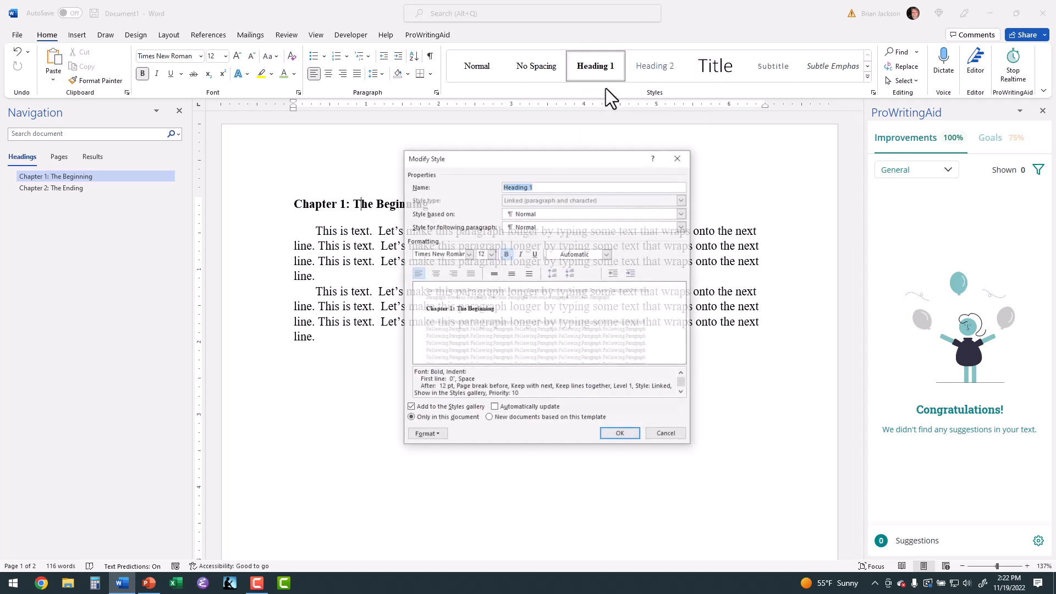
{"action": "left_click", "coordinate": [434, 433]}
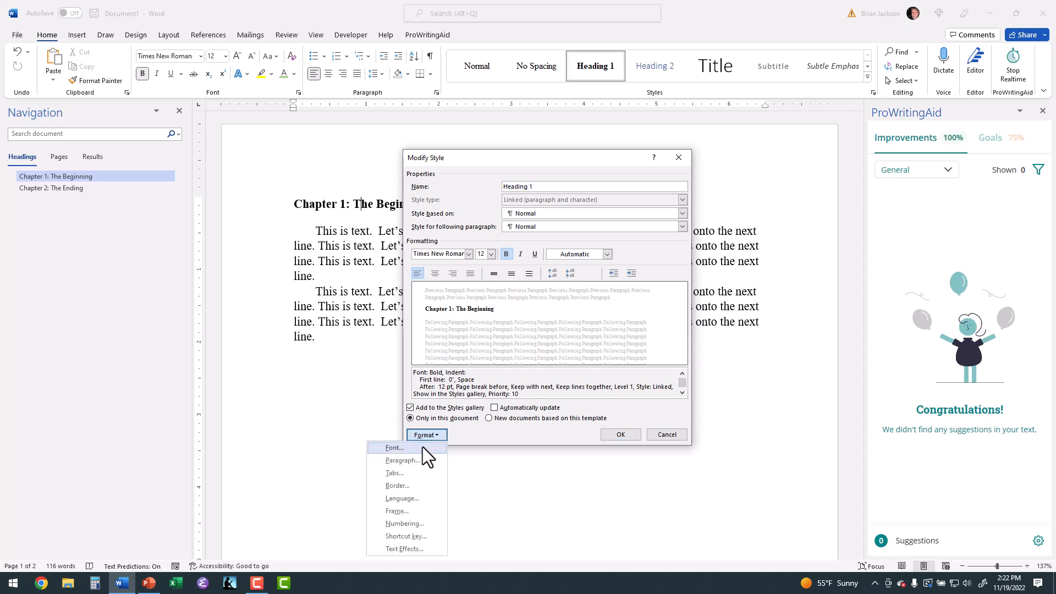
{"action": "left_click", "coordinate": [410, 524]}
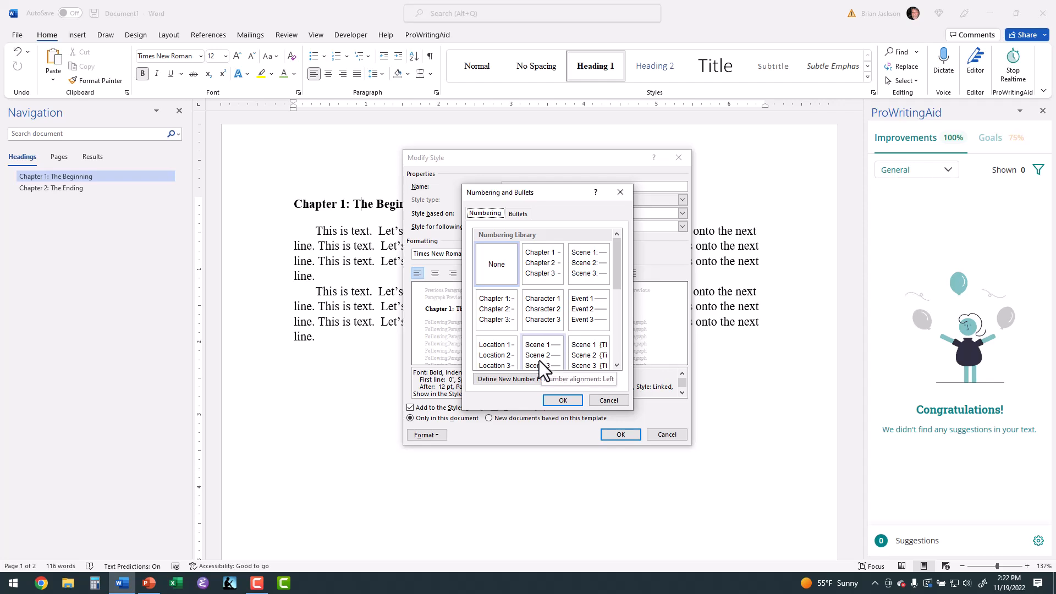
{"action": "left_click", "coordinate": [496, 313]}
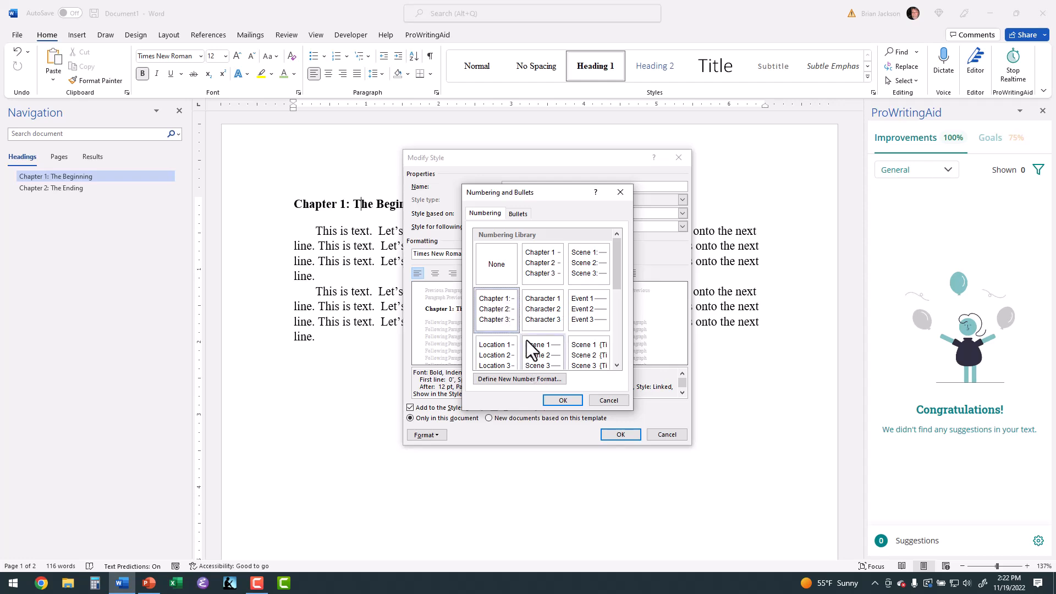
{"action": "left_click", "coordinate": [563, 401]}
{"action": "left_click", "coordinate": [610, 432]}
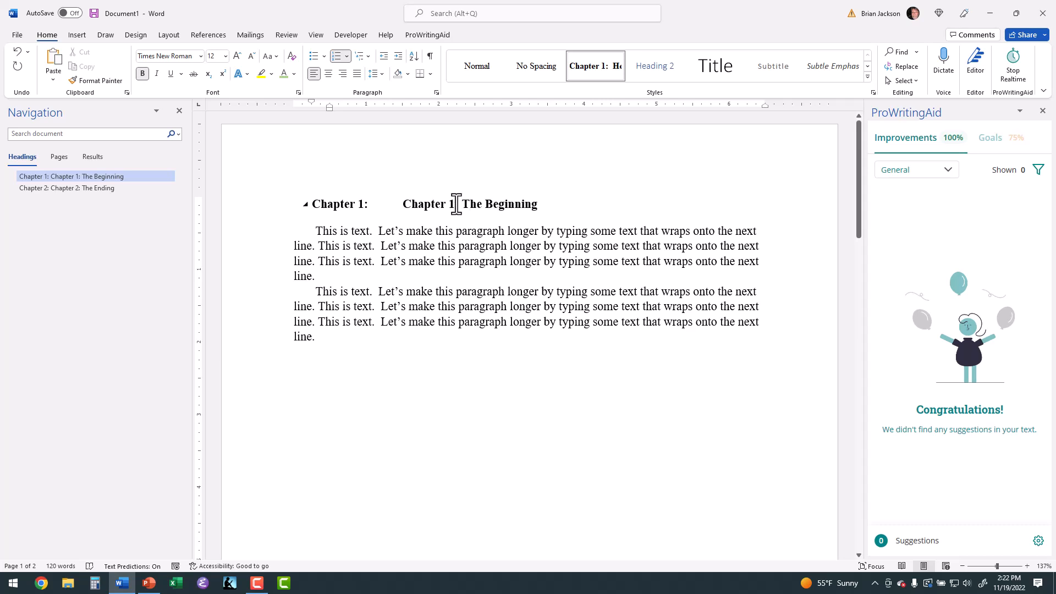
Set the Heading 1 style's left indentation to 0" and save the style changes
{"action": "right_click", "coordinate": [598, 65]}
{"action": "left_click", "coordinate": [621, 90]}
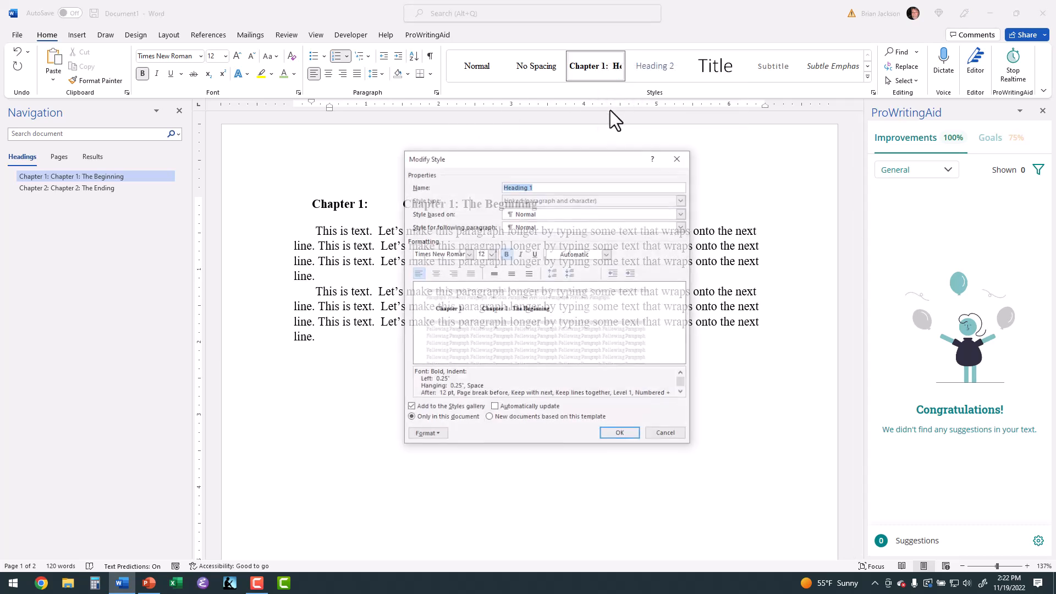
{"action": "left_click", "coordinate": [438, 434]}
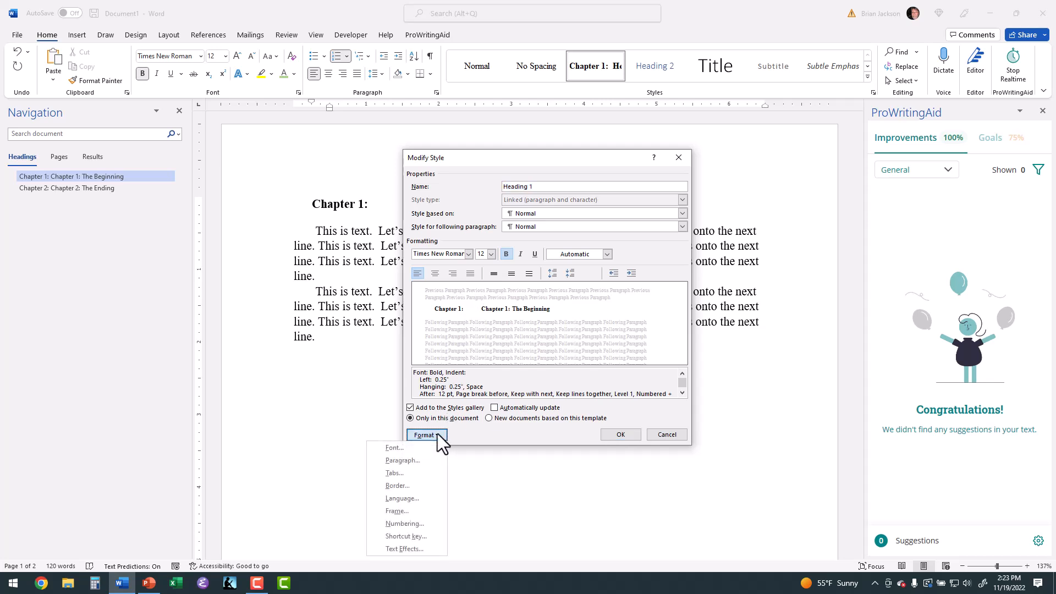
{"action": "left_click", "coordinate": [418, 461]}
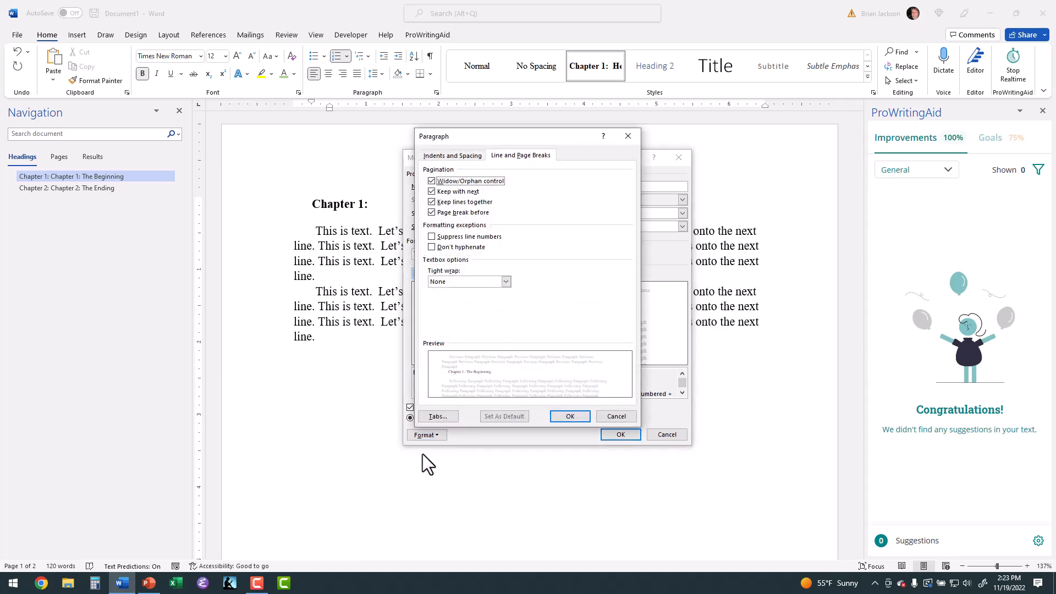
{"action": "left_click", "coordinate": [469, 154]}
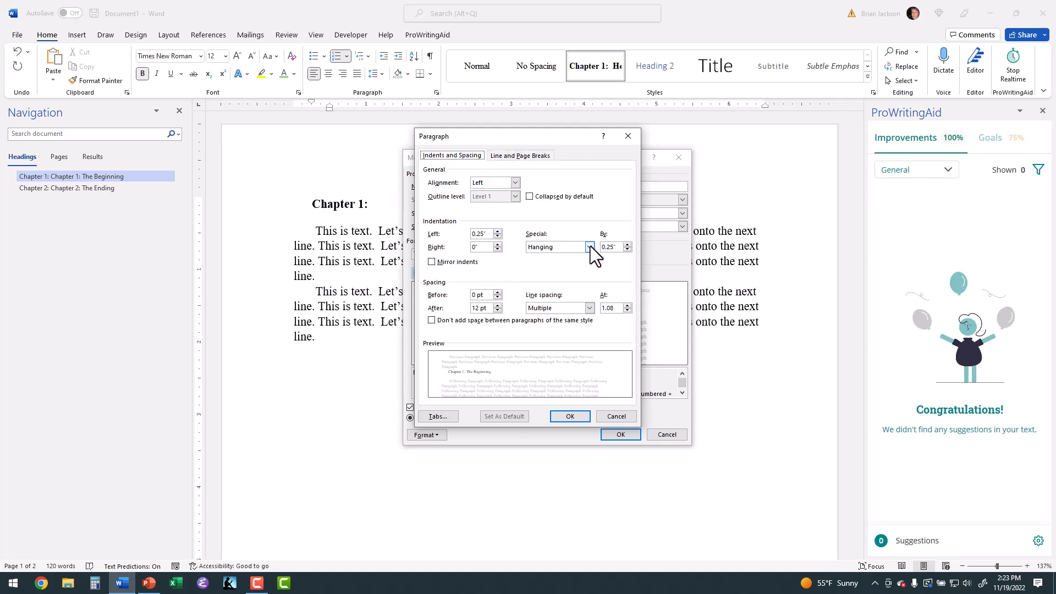
{"action": "left_click", "coordinate": [497, 236]}
{"action": "left_click", "coordinate": [497, 237]}
{"action": "left_click", "coordinate": [498, 237]}
{"action": "left_click", "coordinate": [570, 416]}
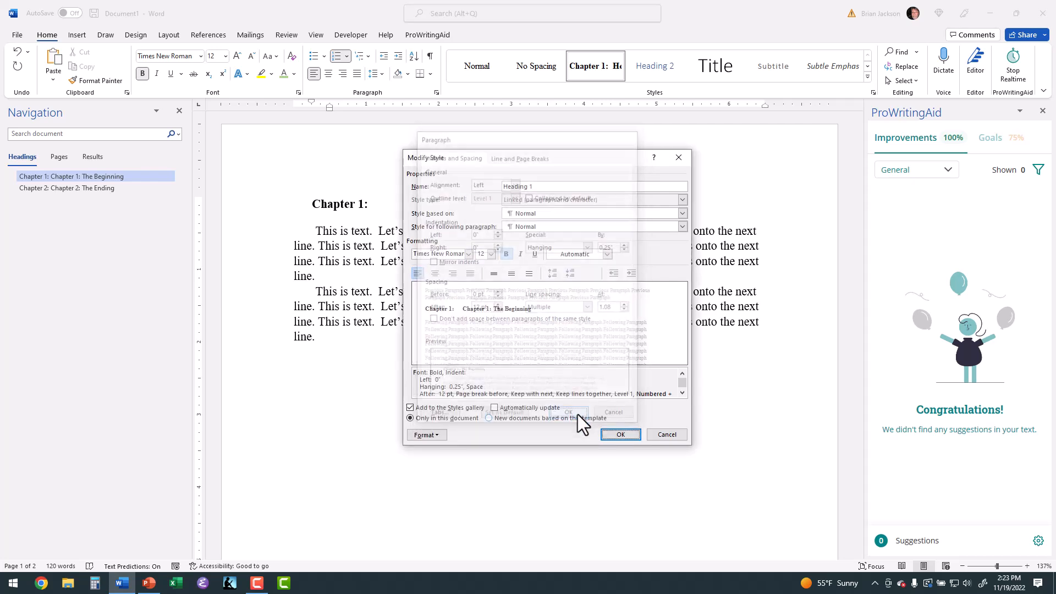
{"action": "left_click", "coordinate": [620, 435]}
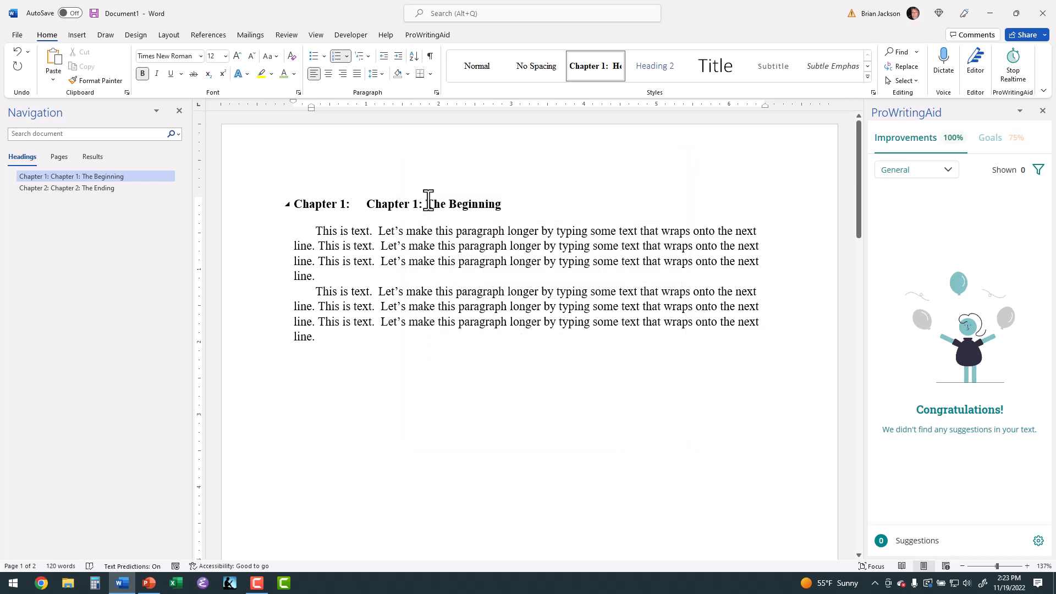
Delete the manually typed "Chapter 1:" from the first heading, leaving "The Beginning" after the automatic number
{"action": "key", "text": "BackSpace"}
{"action": "key", "text": "BackSpace"}
{"action": "key", "text": "BackSpace"}
{"action": "key", "text": "BackSpace"}
{"action": "key", "text": "BackSpace"}
{"action": "key", "text": "BackSpace"}
{"action": "key", "text": "BackSpace"}
{"action": "key", "text": "BackSpace"}
{"action": "key", "text": "BackSpace"}
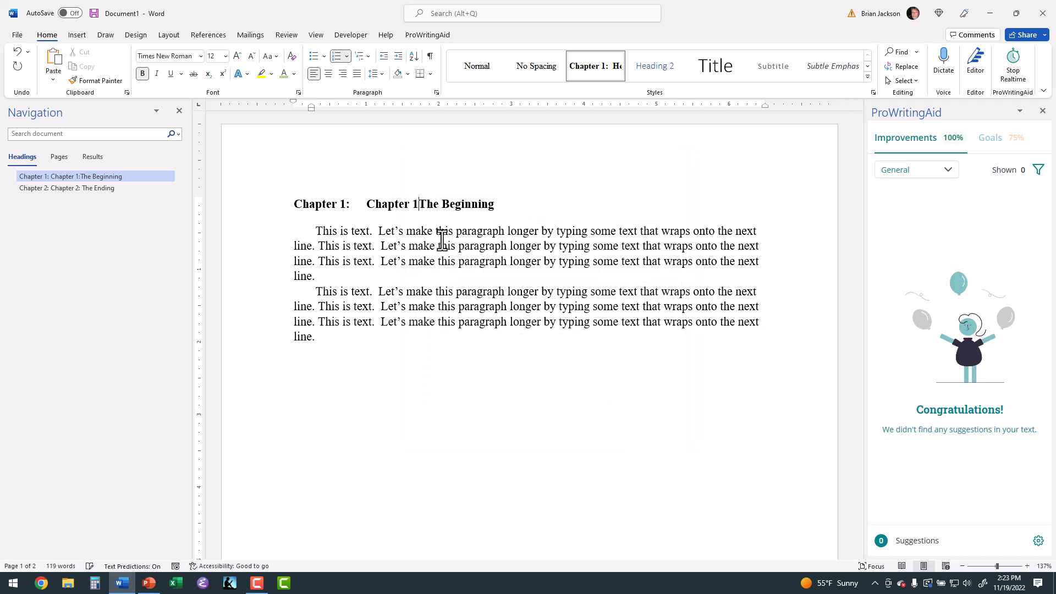
{"action": "key", "text": "BackSpace"}
{"action": "key", "text": "BackSpace"}
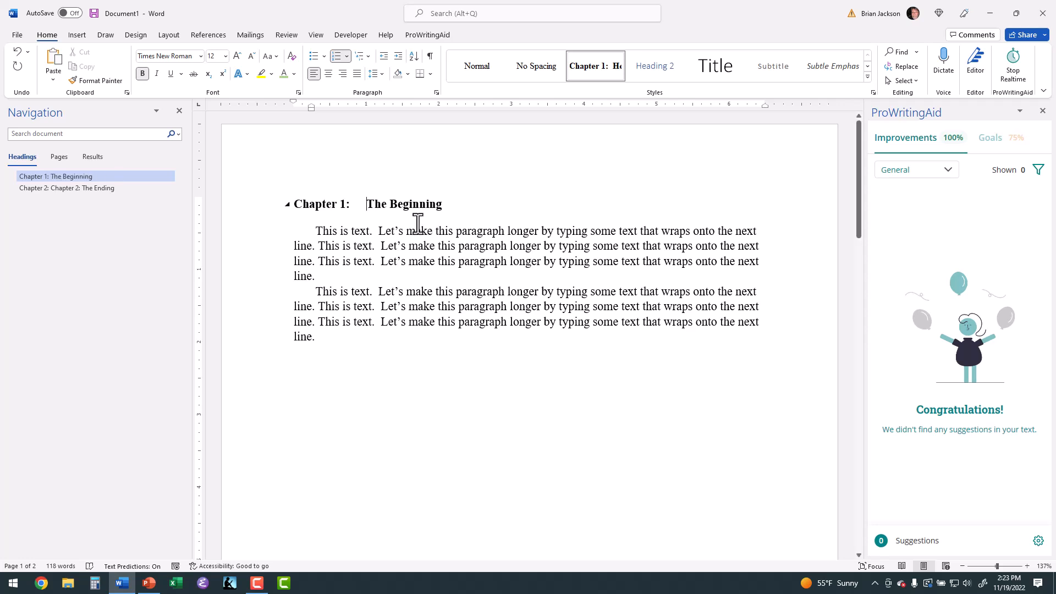
Clear the Heading 1 style's existing tab stops, set a single one at 0.9", and save the style changes
{"action": "left_click", "coordinate": [344, 207]}
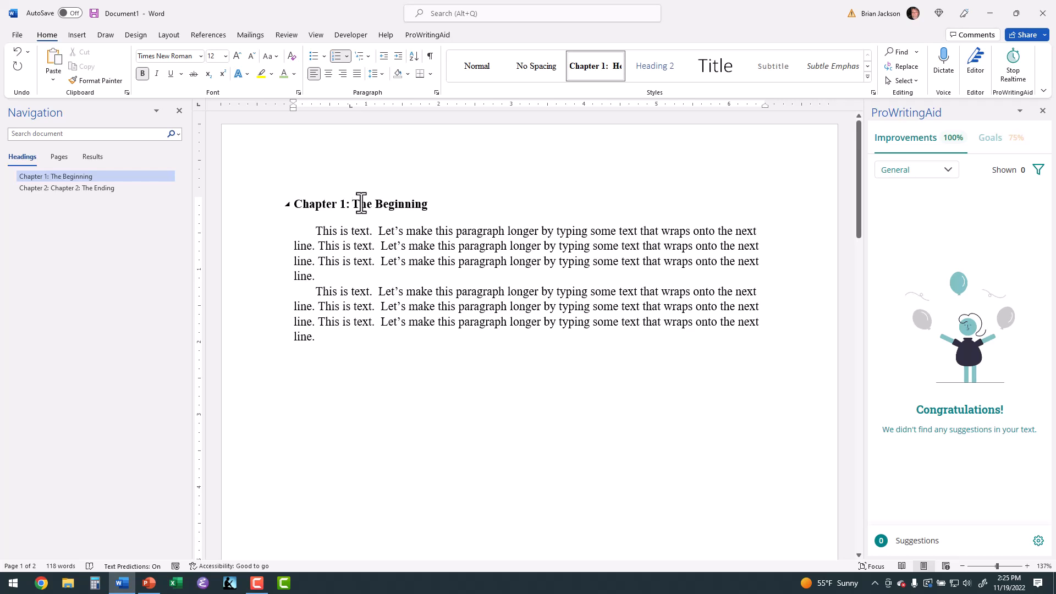
{"action": "right_click", "coordinate": [578, 67]}
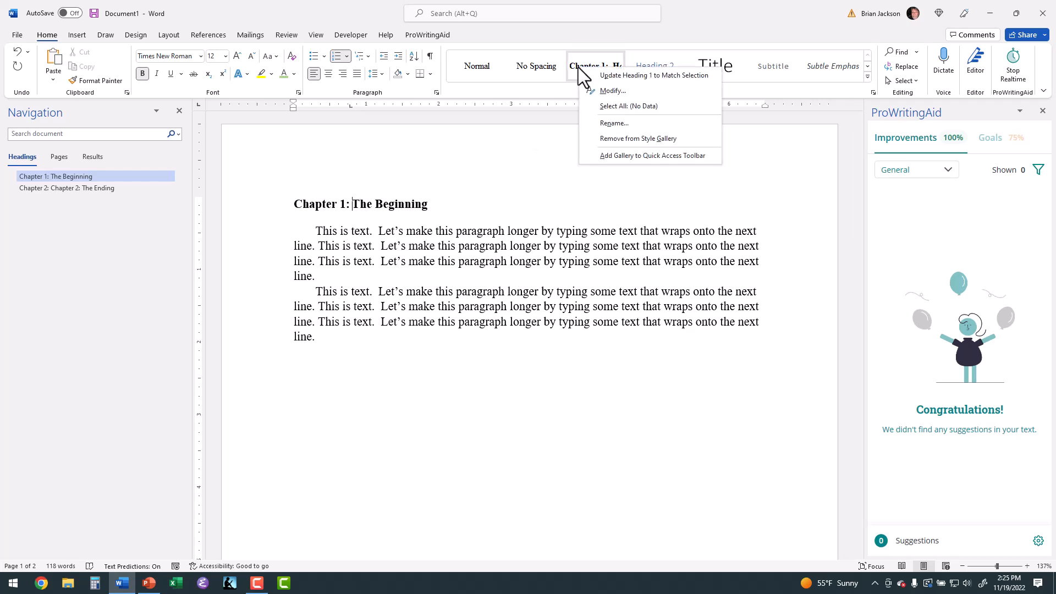
{"action": "left_click", "coordinate": [596, 90]}
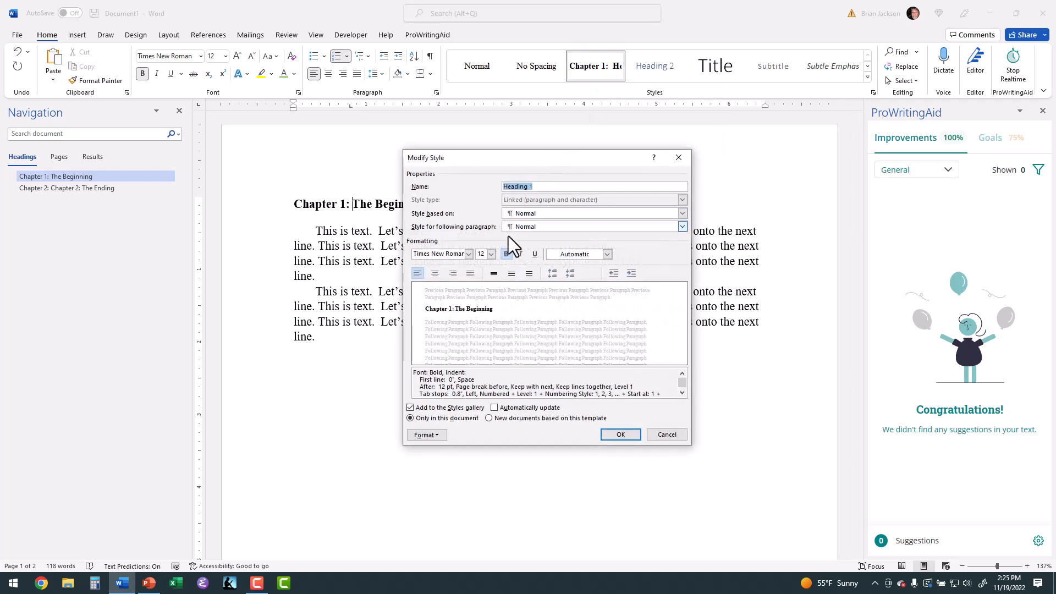
{"action": "left_click", "coordinate": [414, 436]}
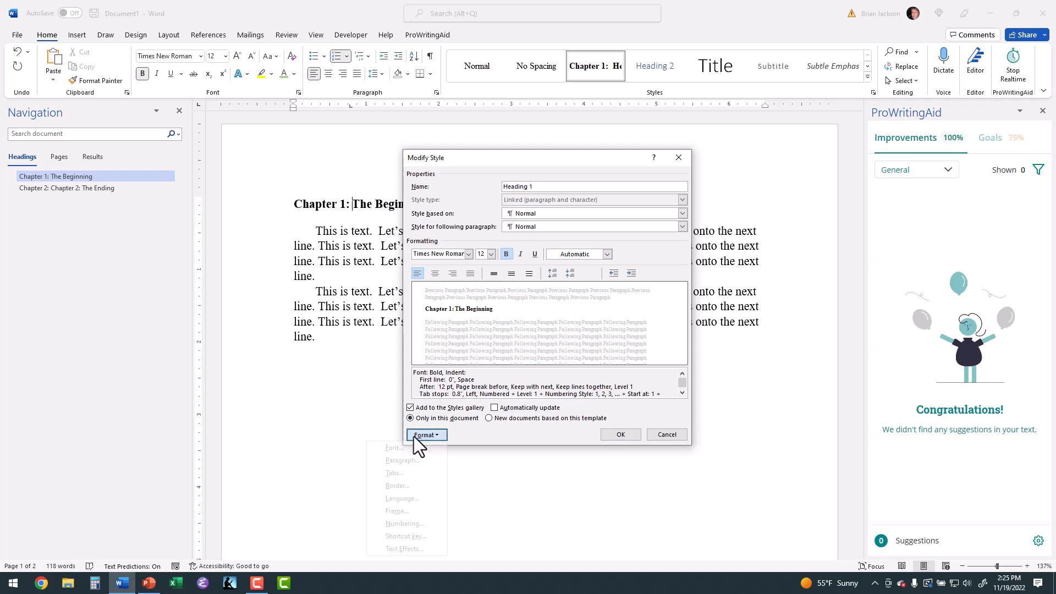
{"action": "left_click", "coordinate": [406, 472]}
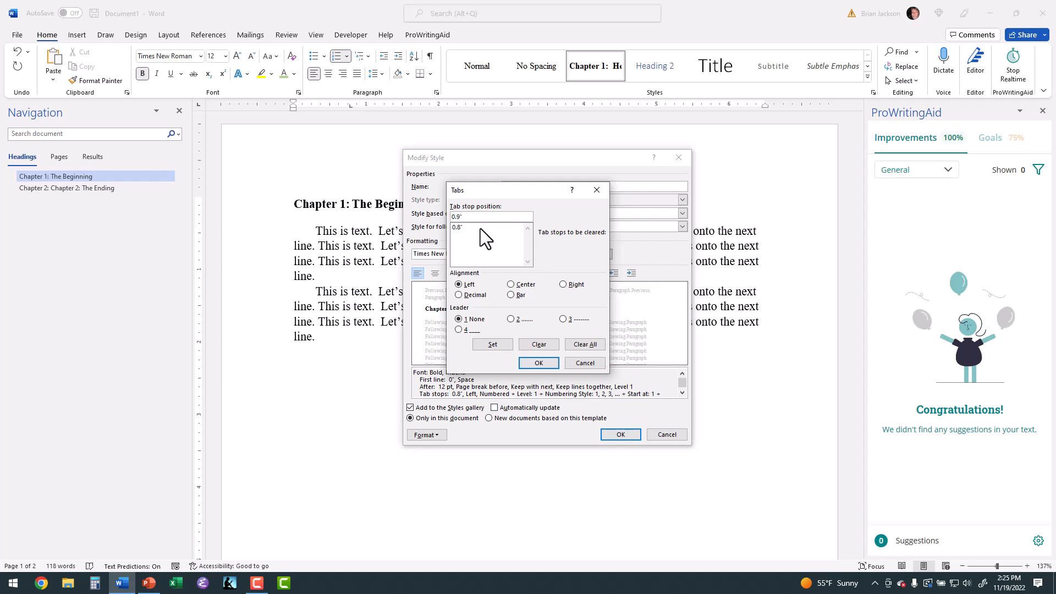
{"action": "left_click", "coordinate": [575, 345]}
{"action": "type", "text": "0.9\""}
{"action": "key", "text": "Return"}
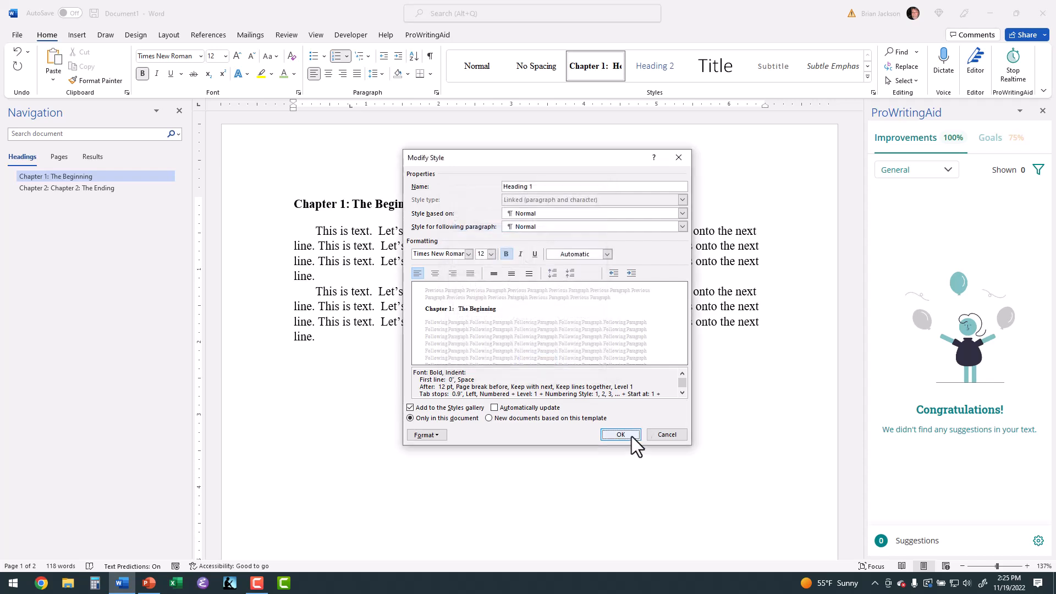
{"action": "left_click", "coordinate": [627, 435]}
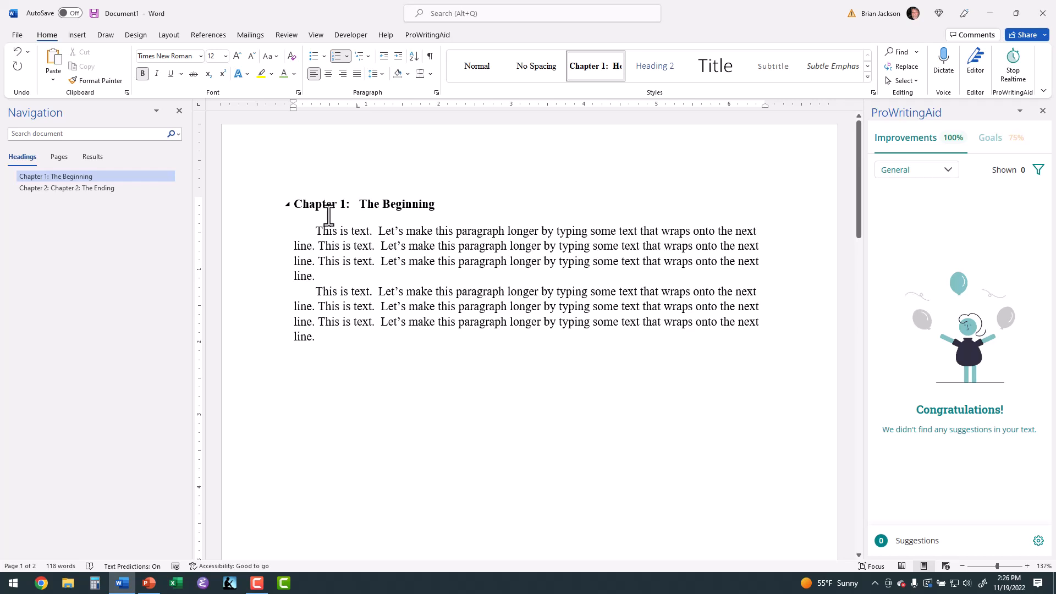
Modify the Heading 1 style to use centered alignment and save the change
{"action": "right_click", "coordinate": [584, 61]}
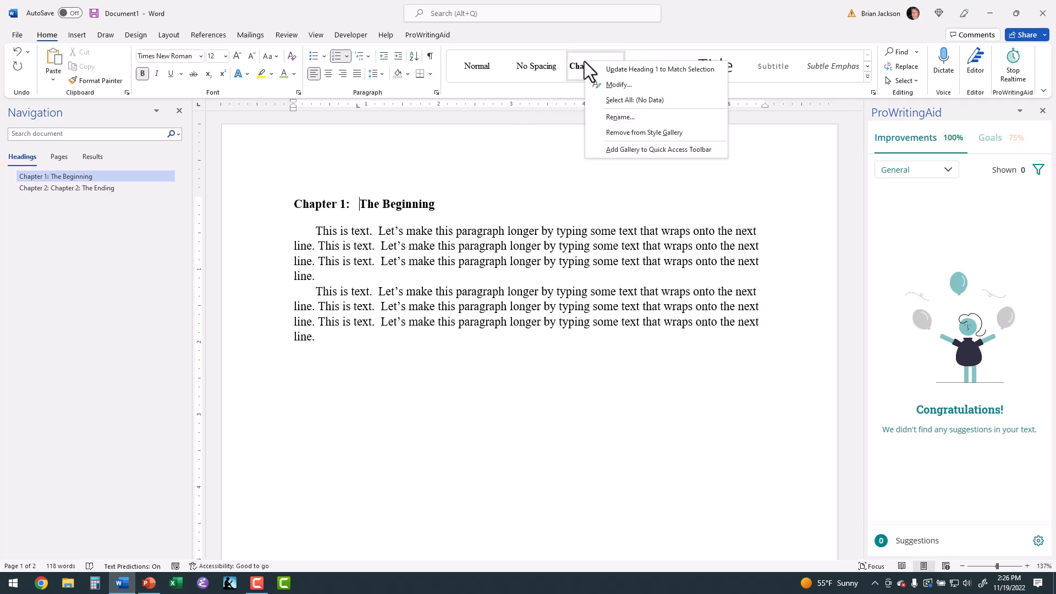
{"action": "left_click", "coordinate": [611, 84]}
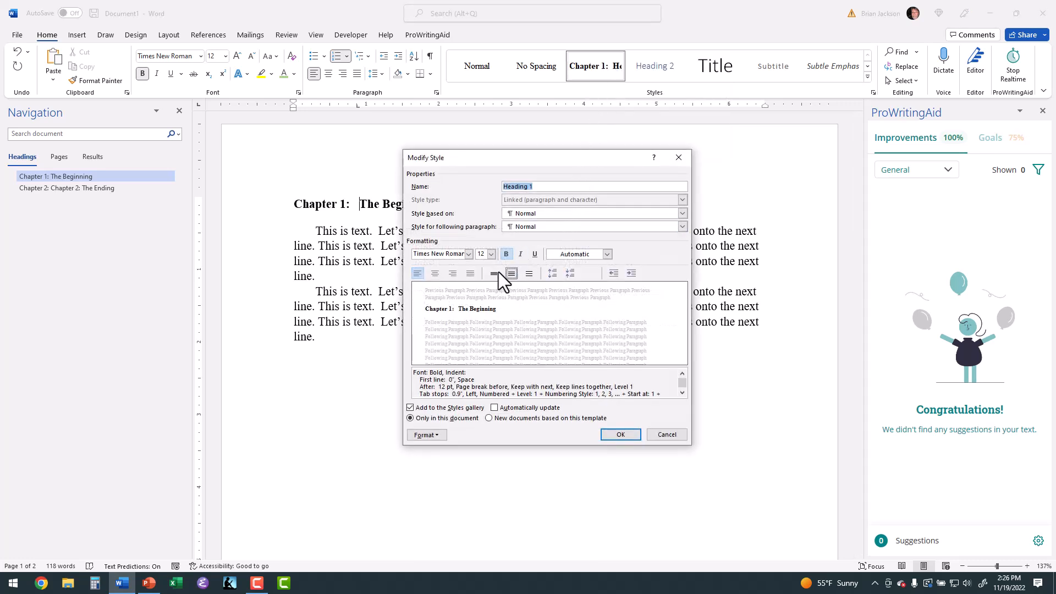
{"action": "left_click", "coordinate": [434, 270]}
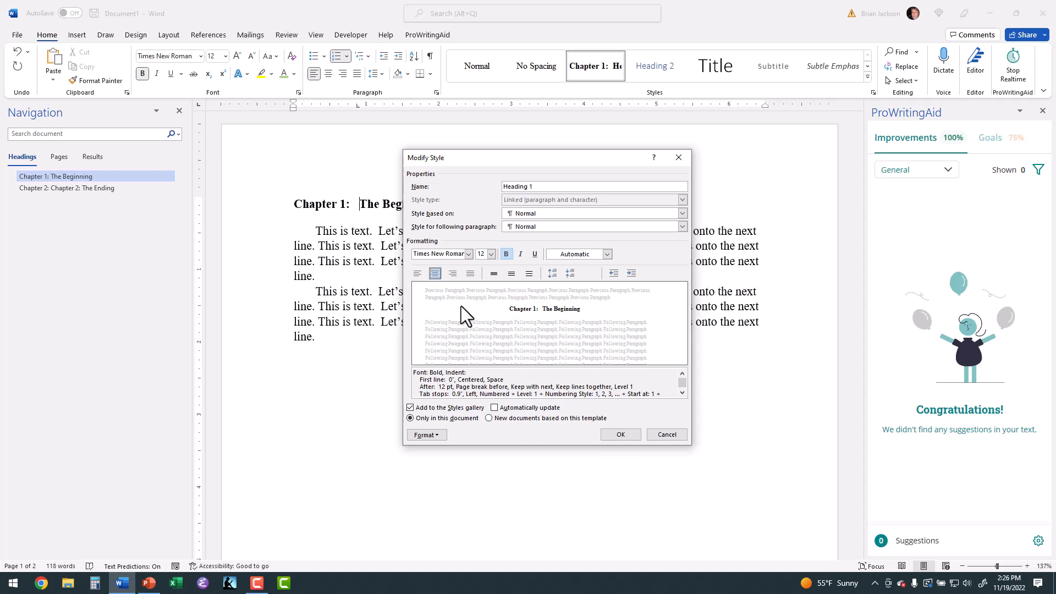
{"action": "left_click", "coordinate": [623, 434]}
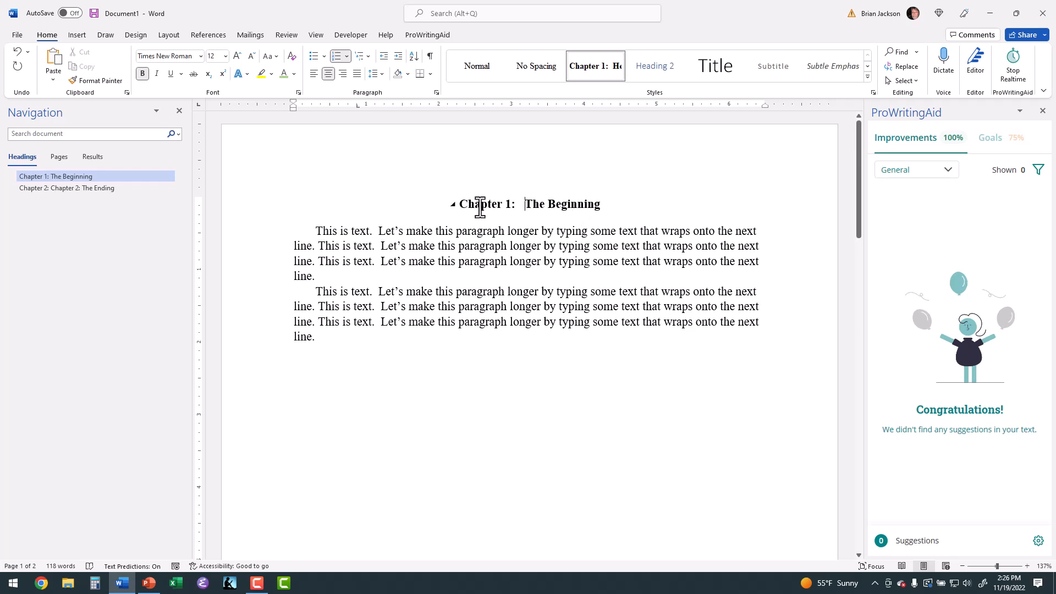
Return the Heading 1 style to left alignment and save the change
{"action": "right_click", "coordinate": [595, 65]}
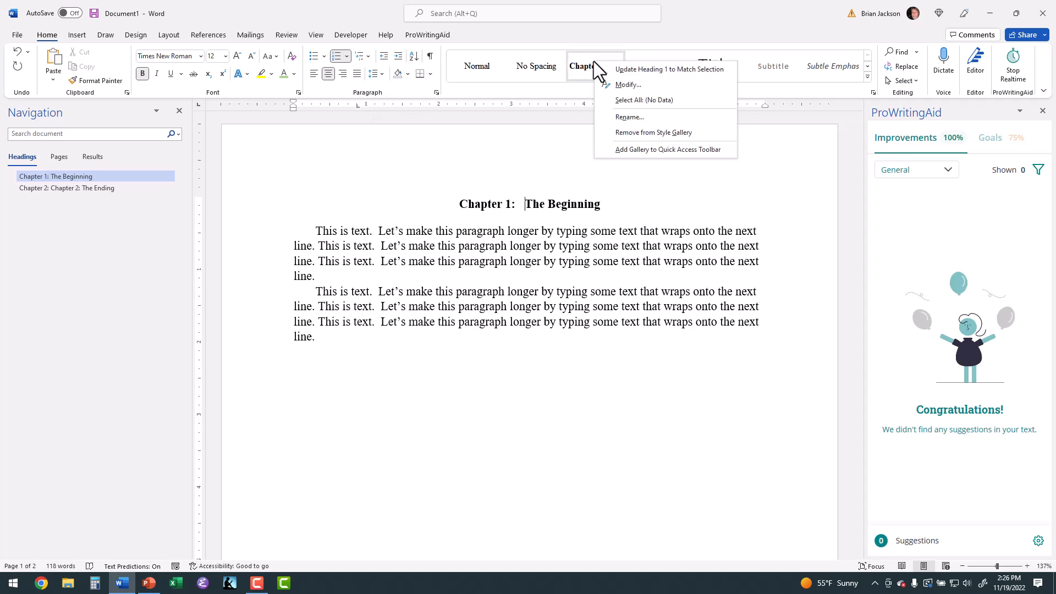
{"action": "left_click", "coordinate": [618, 82]}
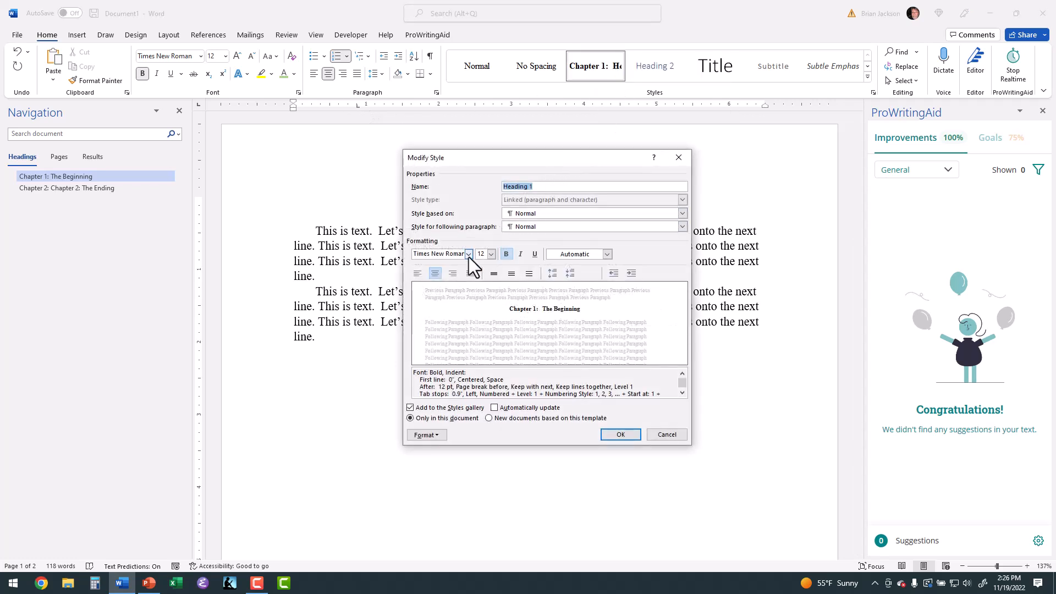
{"action": "left_click", "coordinate": [417, 273]}
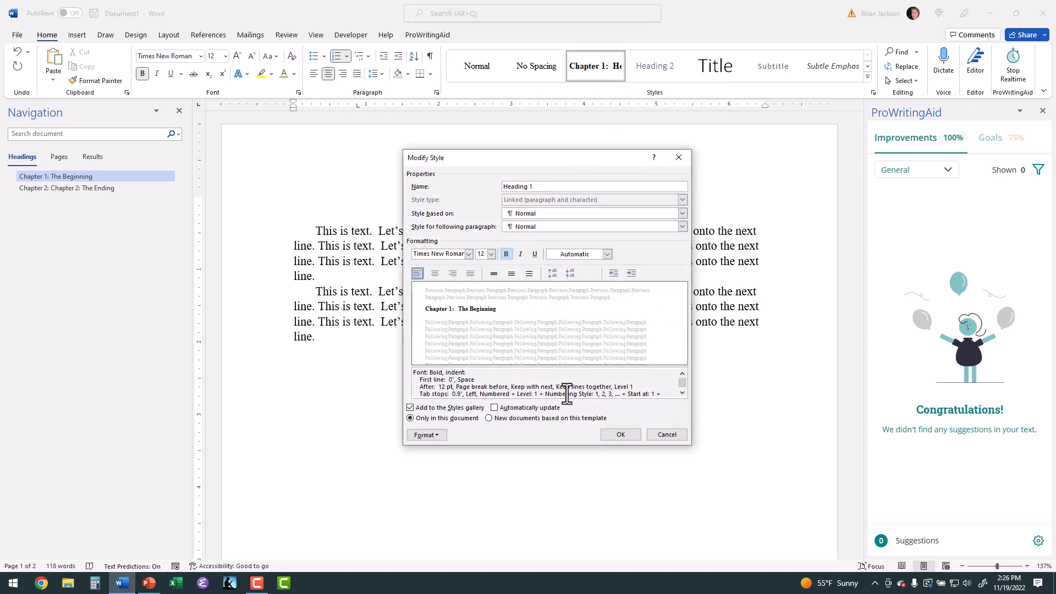
{"action": "left_click", "coordinate": [629, 437]}
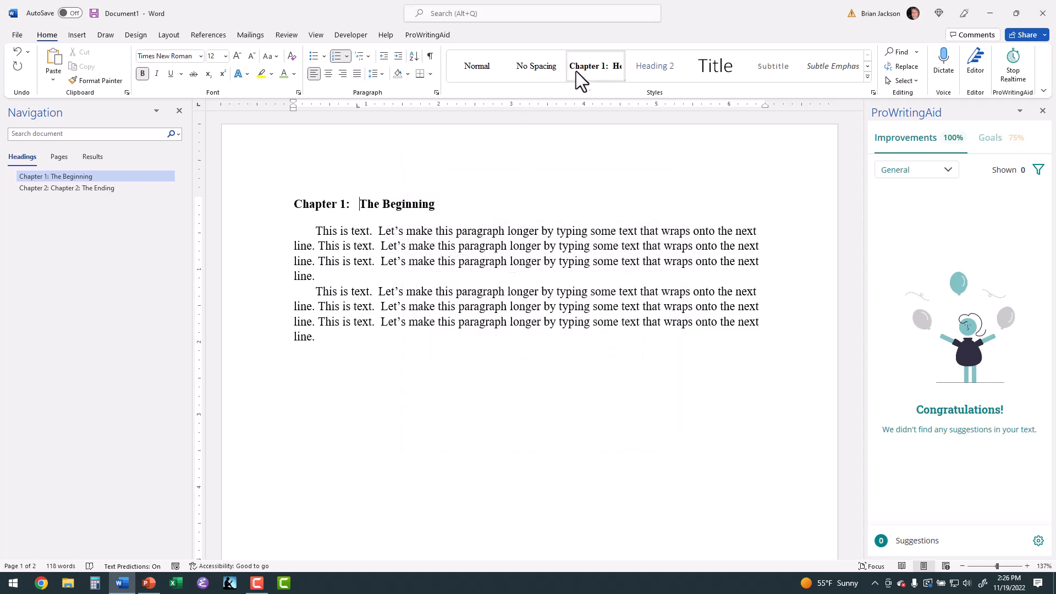
Remove automatic numbering from the Heading 1 style by choosing None, save it, and place the cursor in "The Beginning" heading
{"action": "right_click", "coordinate": [580, 69]}
{"action": "left_click", "coordinate": [615, 92]}
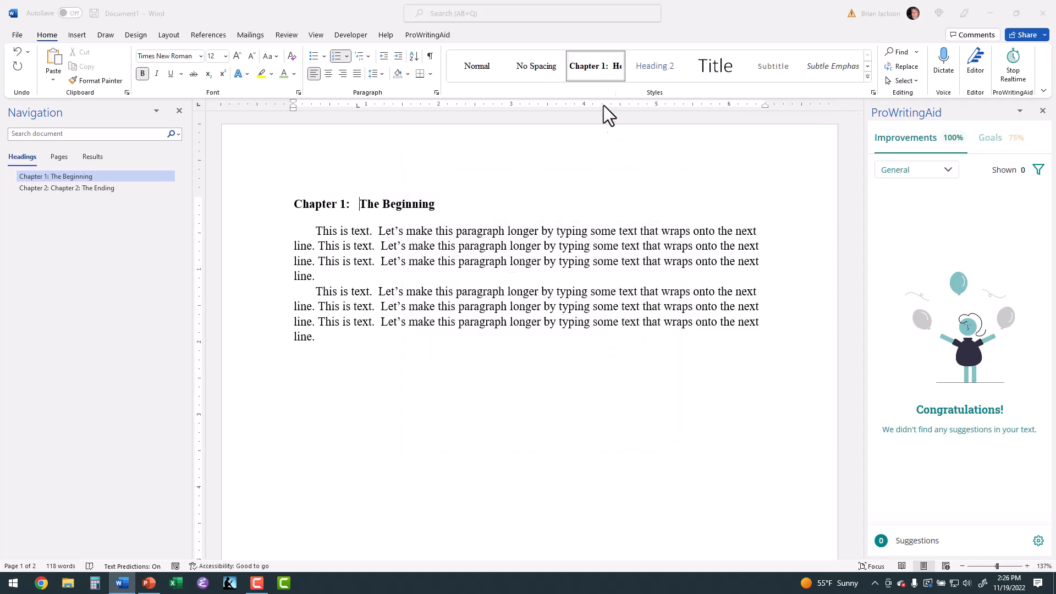
{"action": "left_click", "coordinate": [430, 436]}
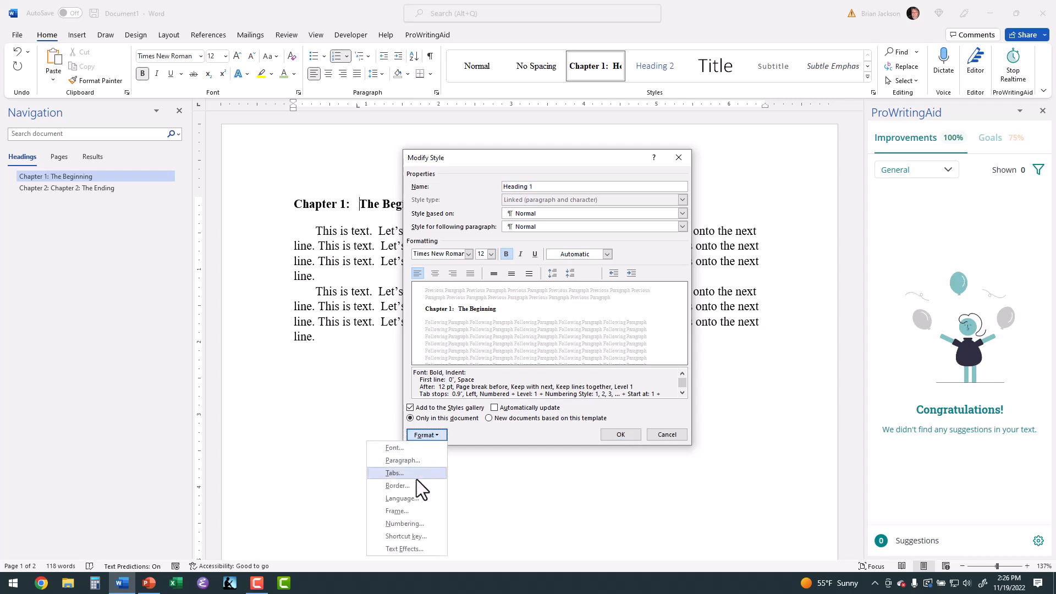
{"action": "left_click", "coordinate": [407, 522]}
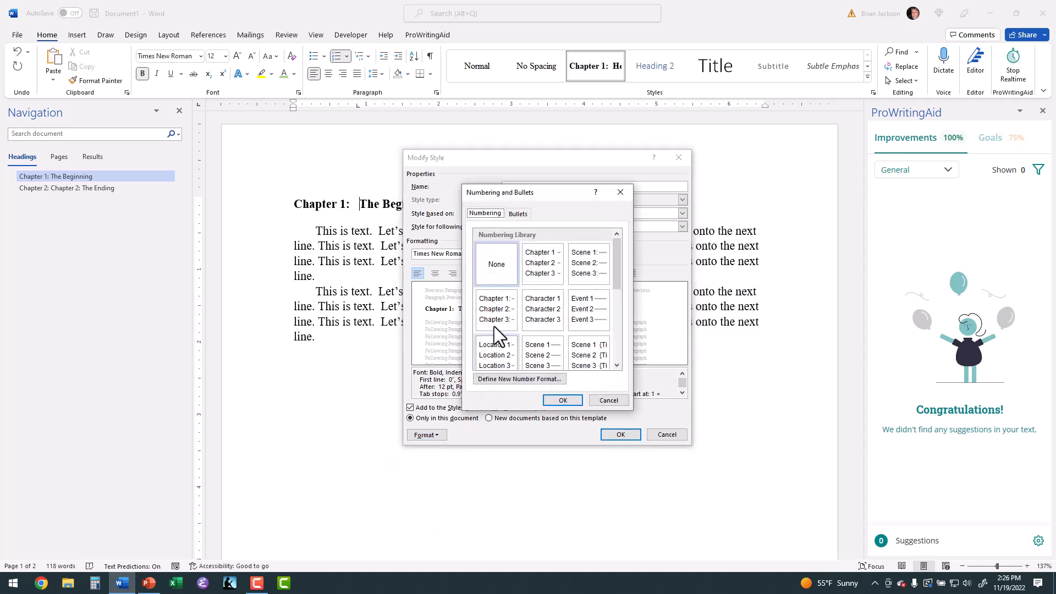
{"action": "left_click", "coordinate": [561, 400]}
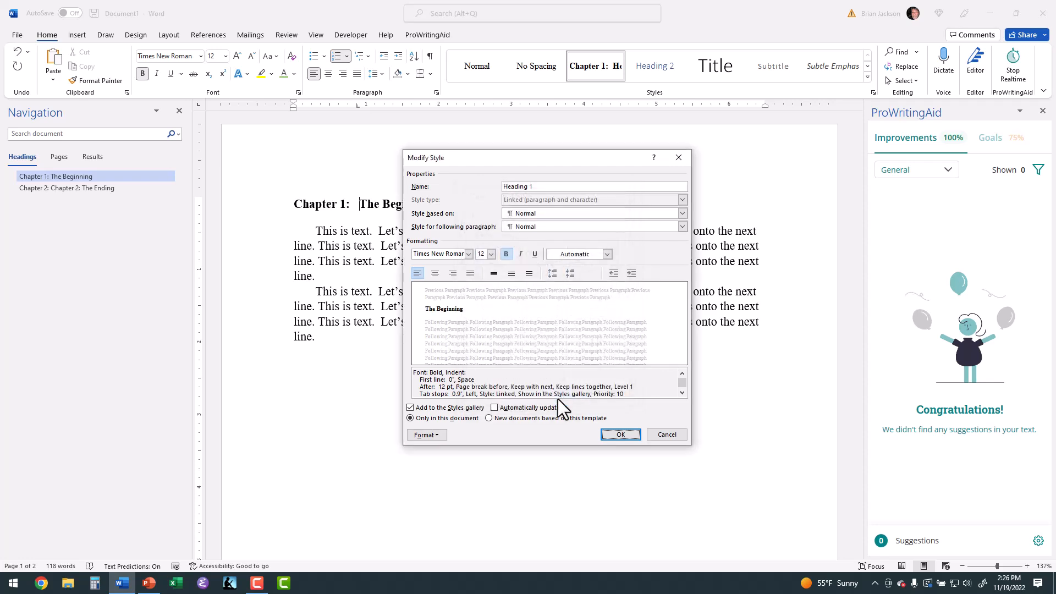
{"action": "left_click", "coordinate": [609, 434]}
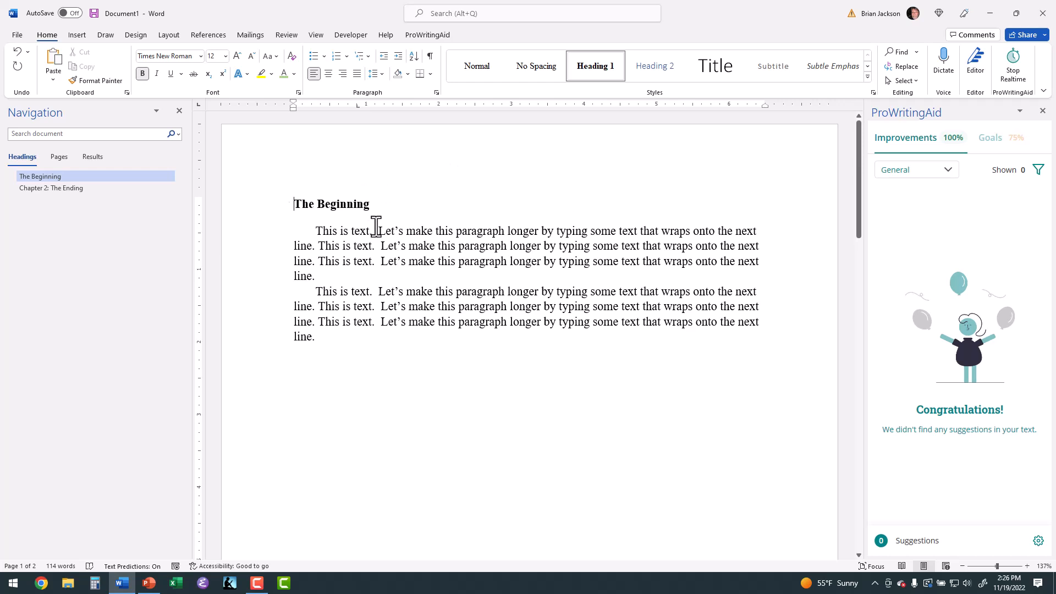
{"action": "left_click", "coordinate": [353, 246]}
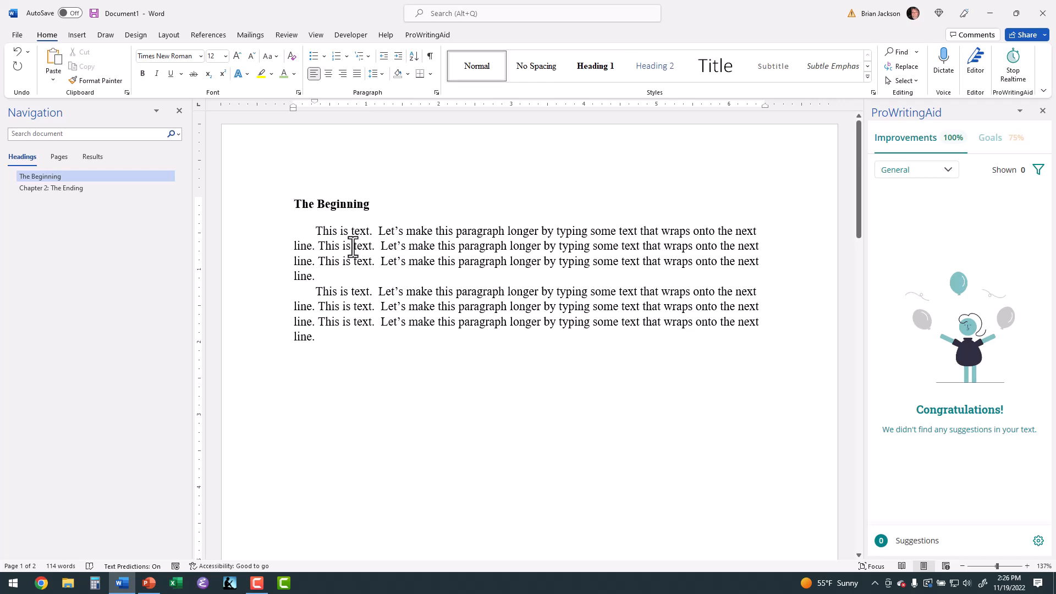
{"action": "left_click", "coordinate": [348, 204]}
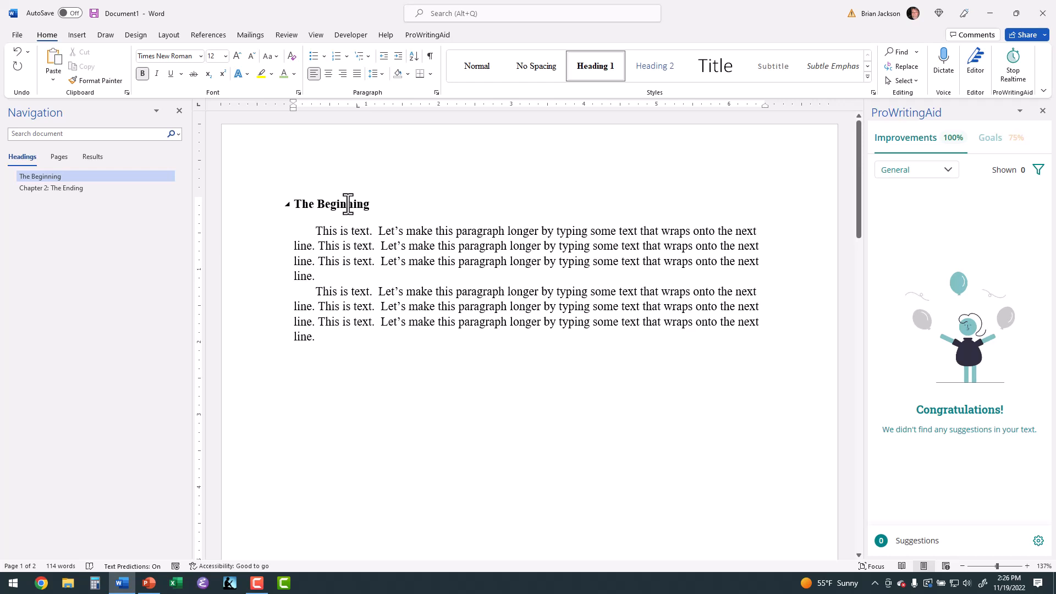